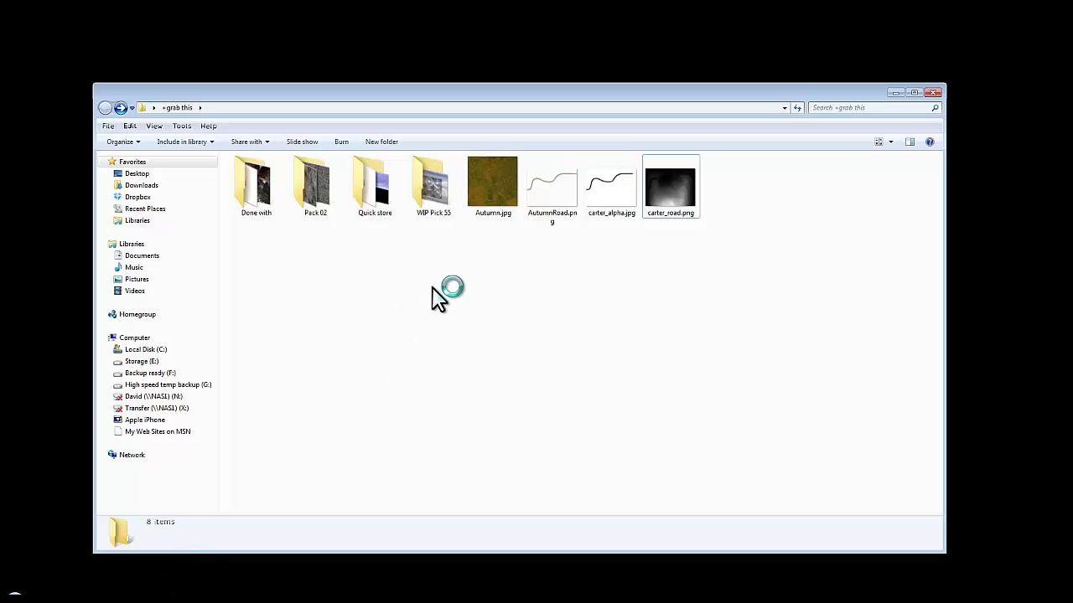
Step: Preview the images Autumn.jpg and AutumnRoad.png from the +grab this folder
{"action": "double_click", "coordinate": [500, 207]}
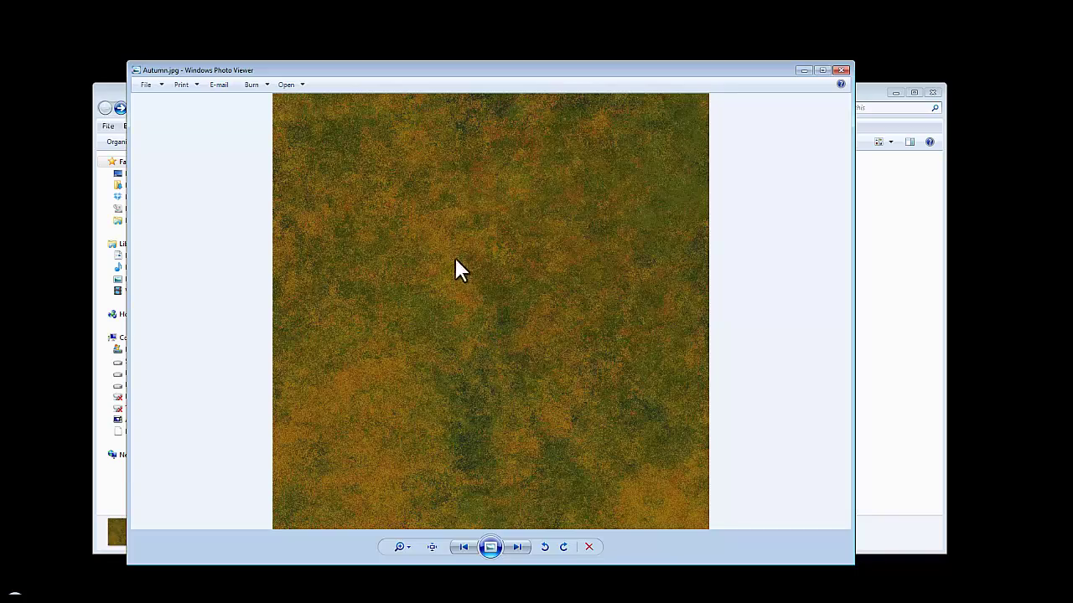
{"action": "scroll", "coordinate": [454, 268], "scroll_direction": "up", "scroll_amount": 3}
{"action": "scroll", "coordinate": [489, 341], "scroll_direction": "down", "scroll_amount": 3}
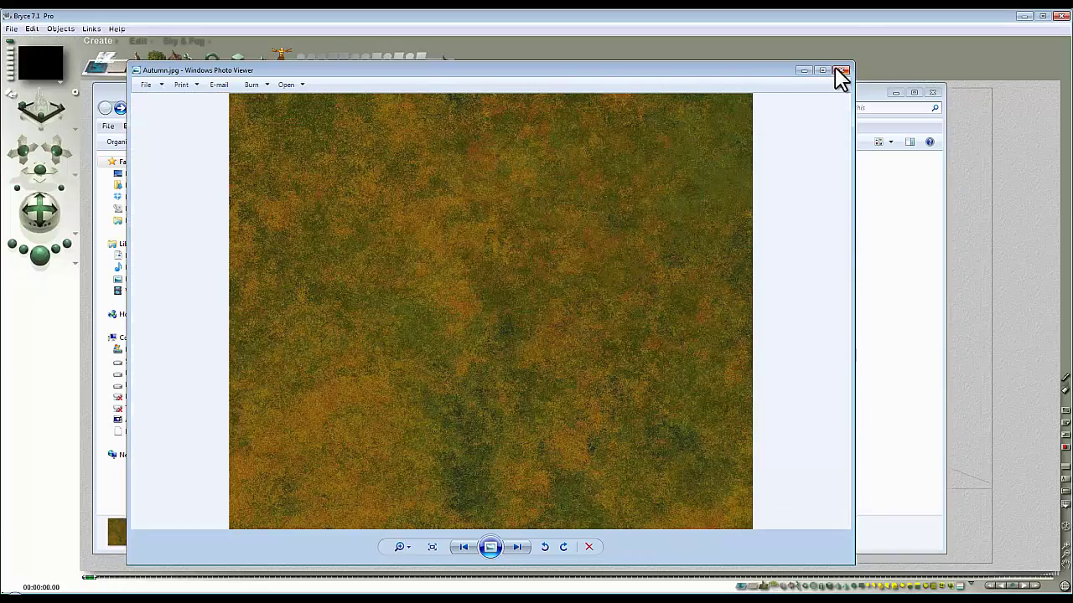
{"action": "left_click", "coordinate": [842, 71]}
{"action": "double_click", "coordinate": [557, 209]}
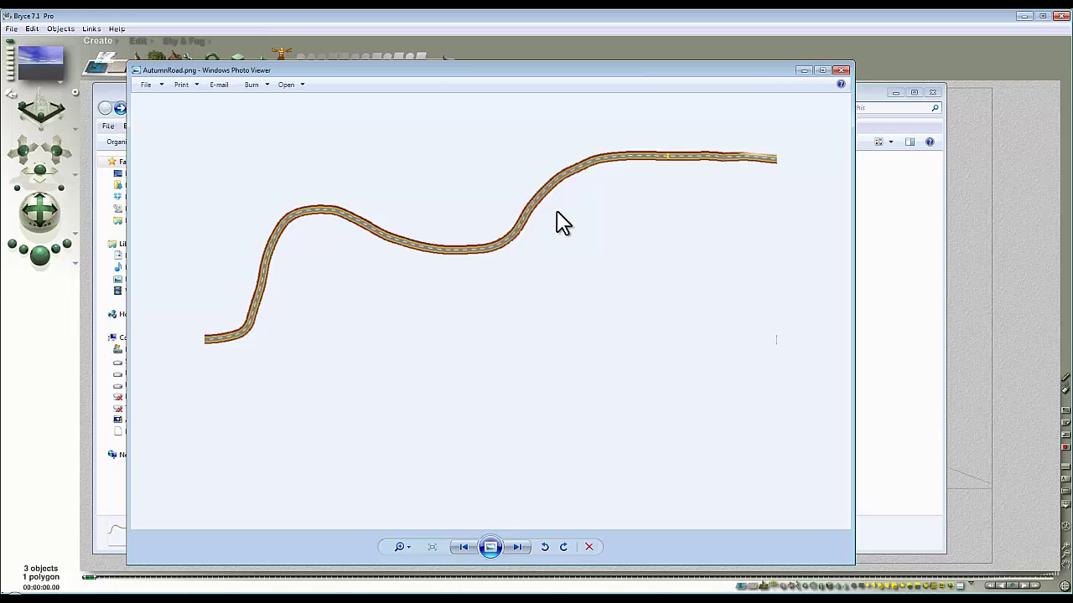
{"action": "left_click", "coordinate": [841, 70]}
Step: Inspect the file details of carter_alpha.jpg, AutumnRoad.png and carter_road.png, and put the folder window away
{"action": "left_click", "coordinate": [612, 202]}
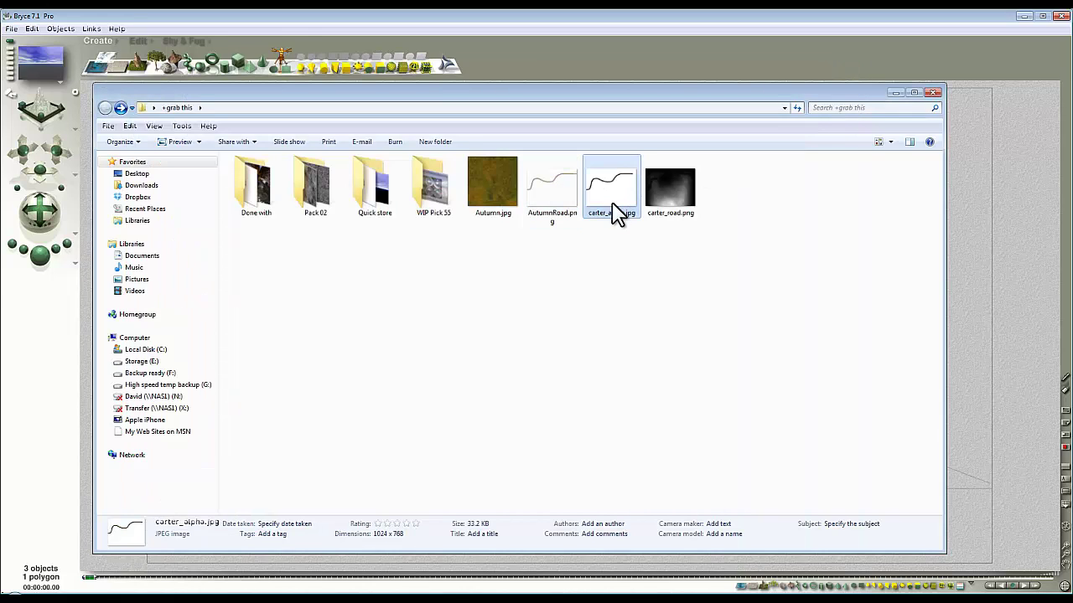
{"action": "left_click", "coordinate": [559, 219]}
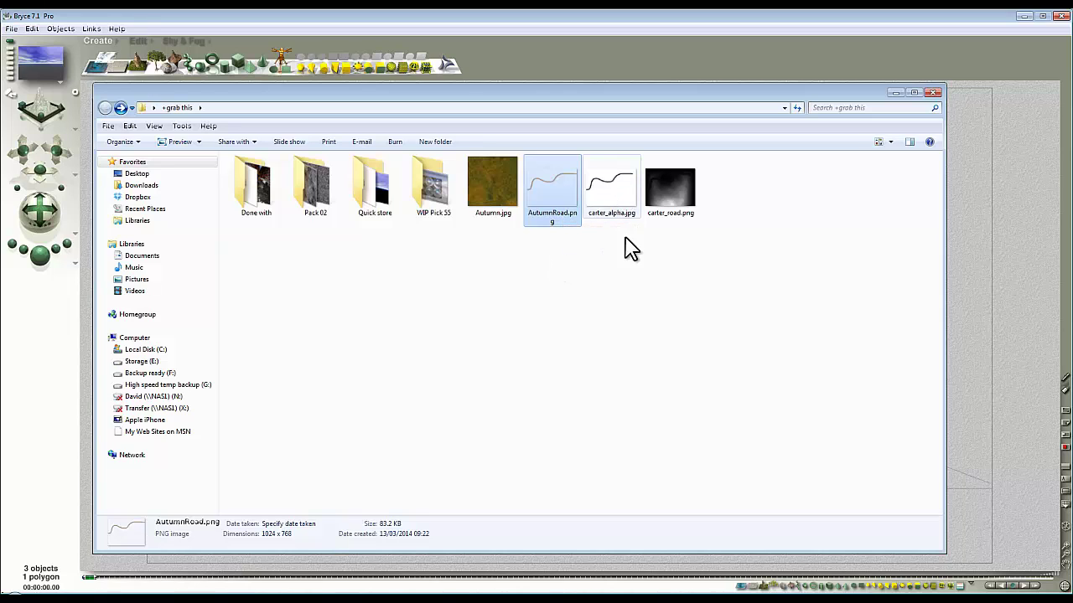
{"action": "left_click", "coordinate": [671, 197]}
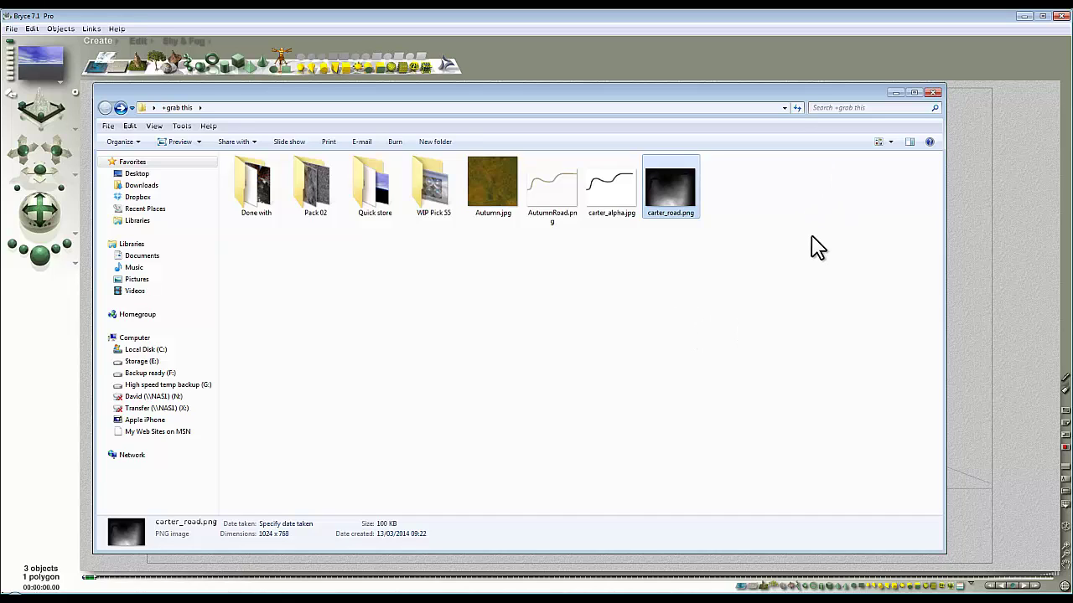
{"action": "left_click", "coordinate": [895, 94]}
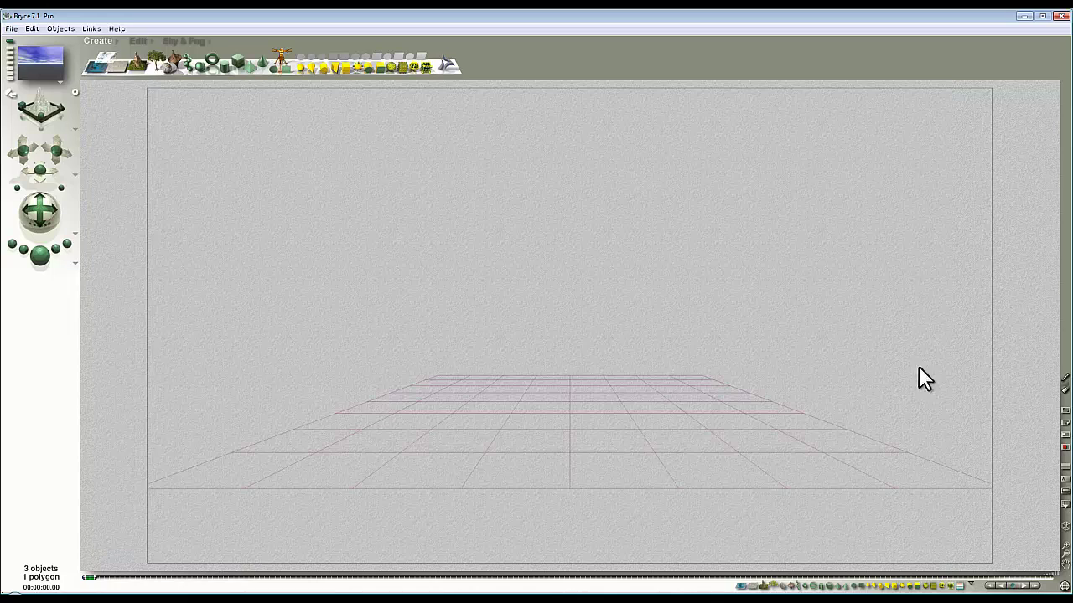
Step: Create a terrain in the empty scene and render it, returning to the wireframe
{"action": "left_click", "coordinate": [138, 65]}
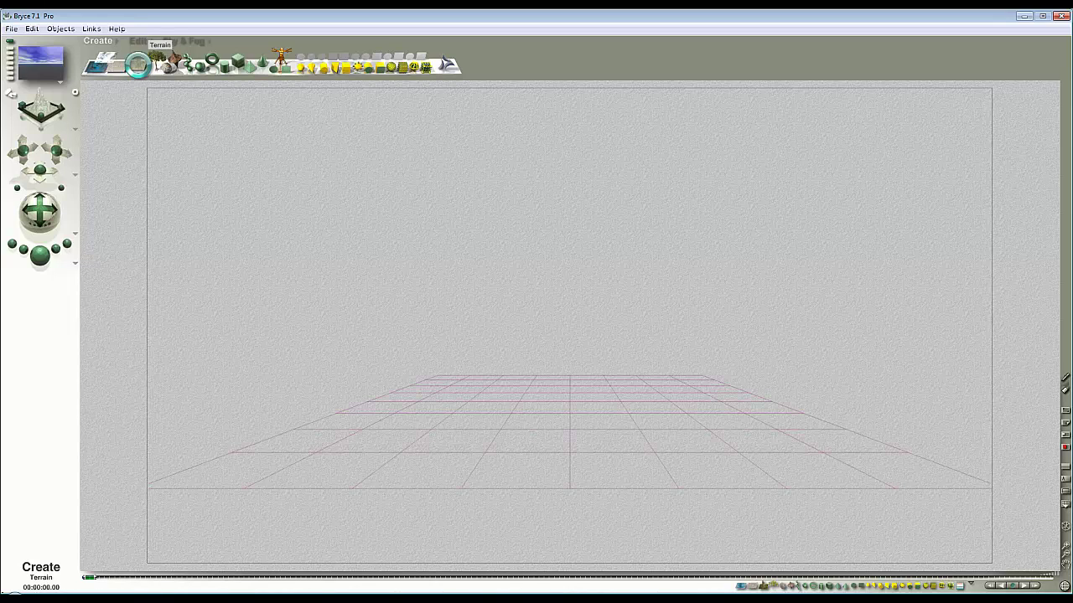
{"action": "key", "text": "ctrl+r"}
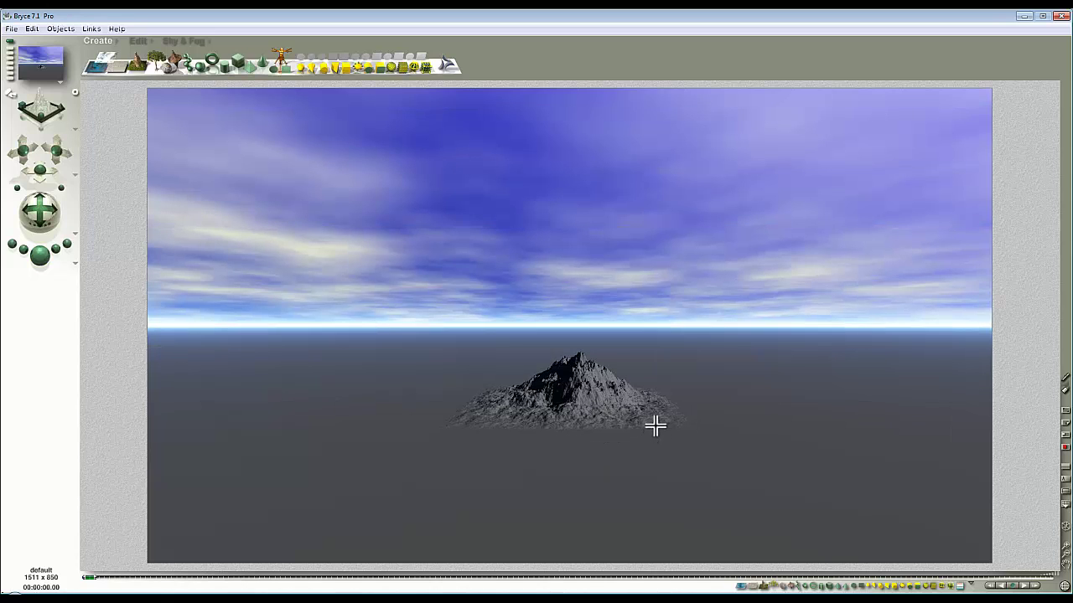
{"action": "left_click", "coordinate": [655, 427]}
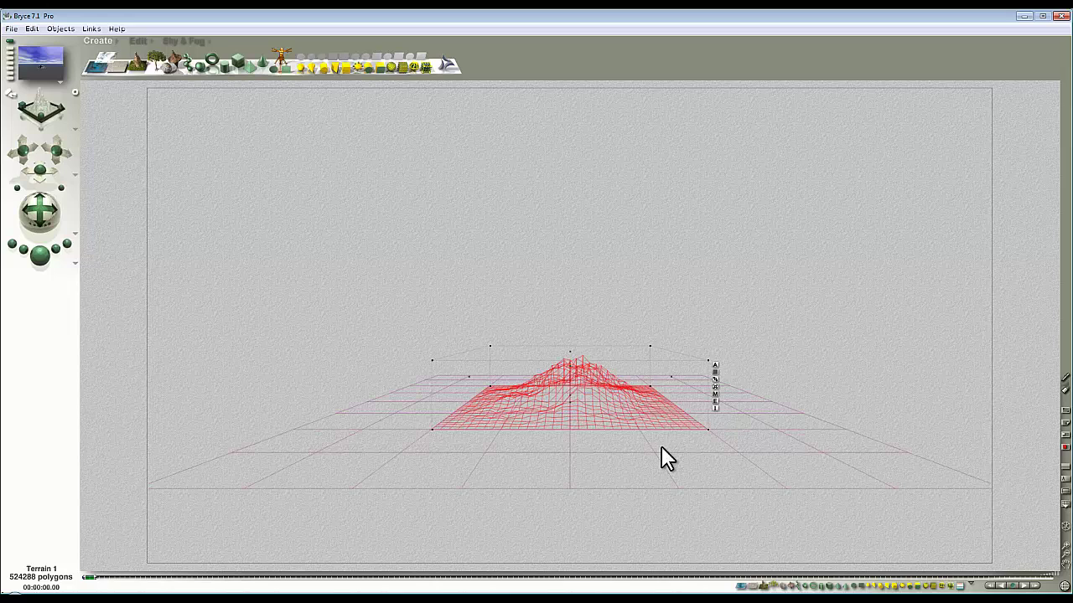
Step: Check the pixel dimensions of carter_road.png and set the terrain's grid to 1024 - massive resolution
{"action": "key", "text": "alt+Tab"}
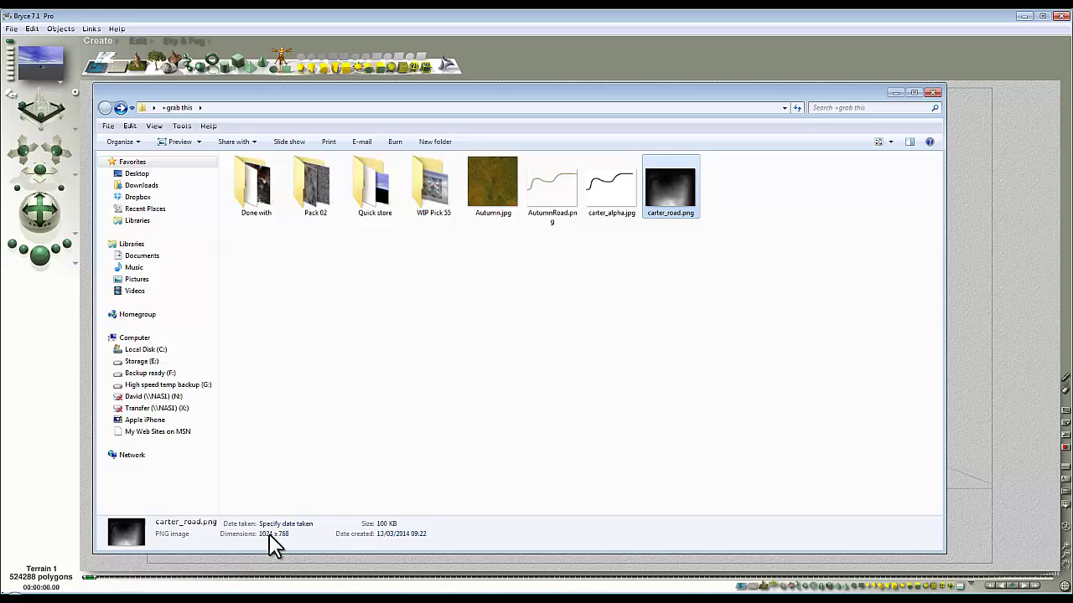
{"action": "left_click", "coordinate": [894, 92]}
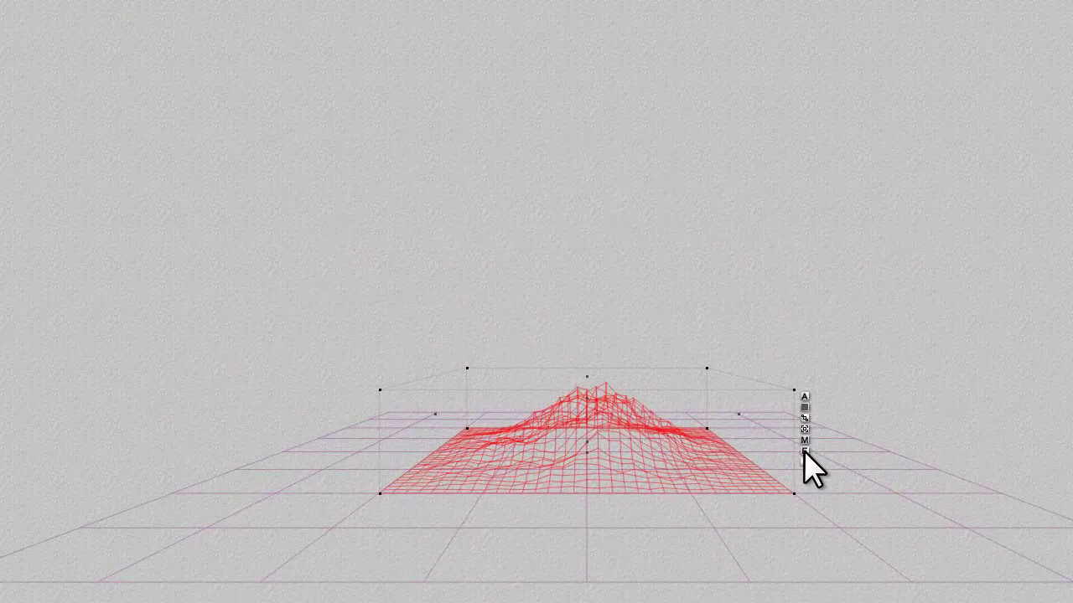
{"action": "left_click", "coordinate": [804, 451]}
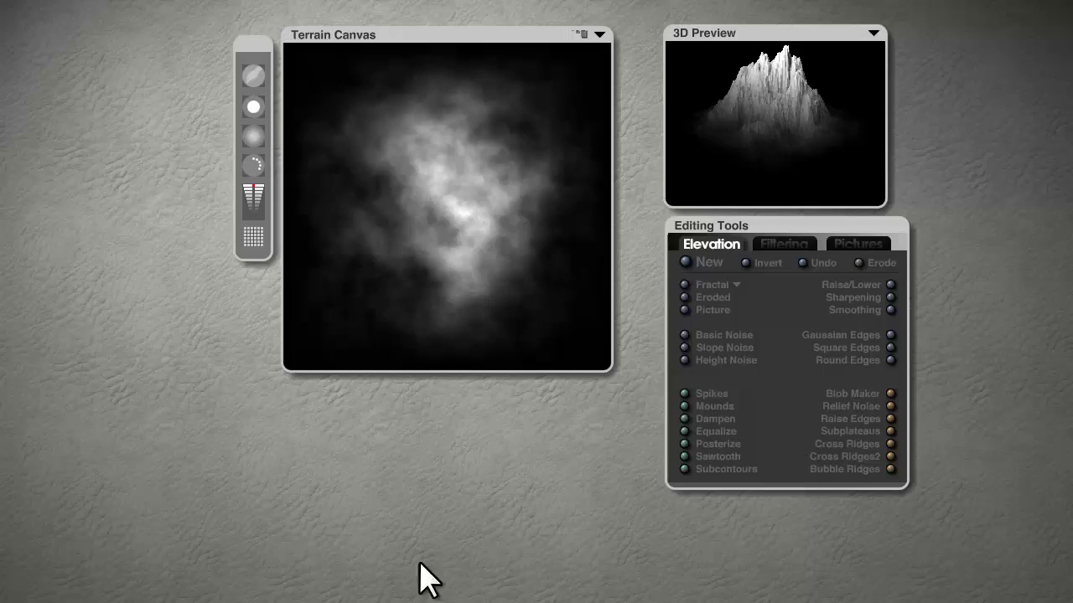
{"action": "left_click", "coordinate": [255, 238]}
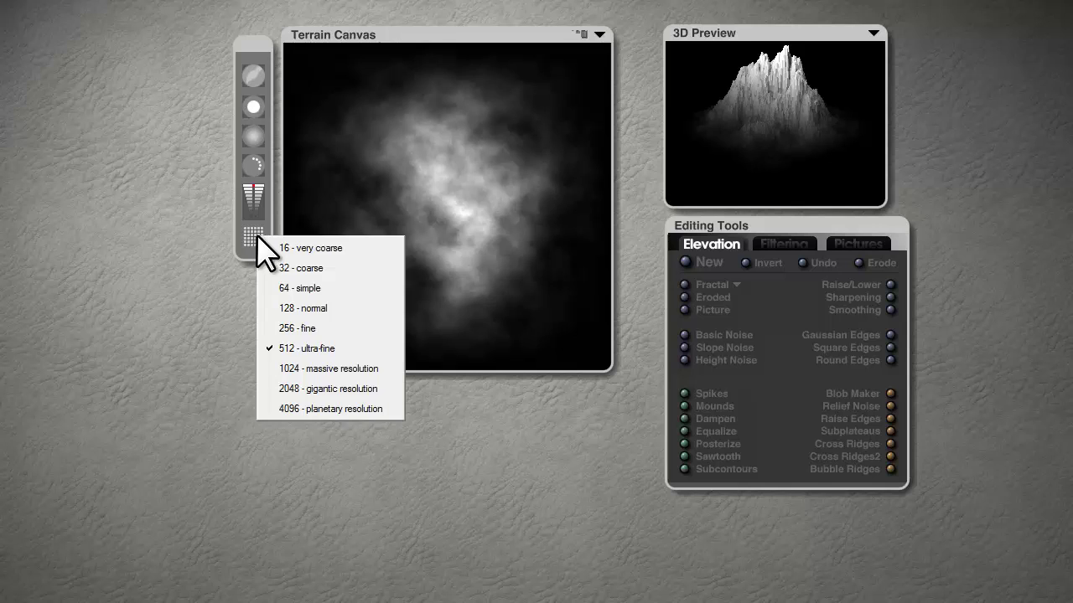
{"action": "left_click", "coordinate": [324, 370]}
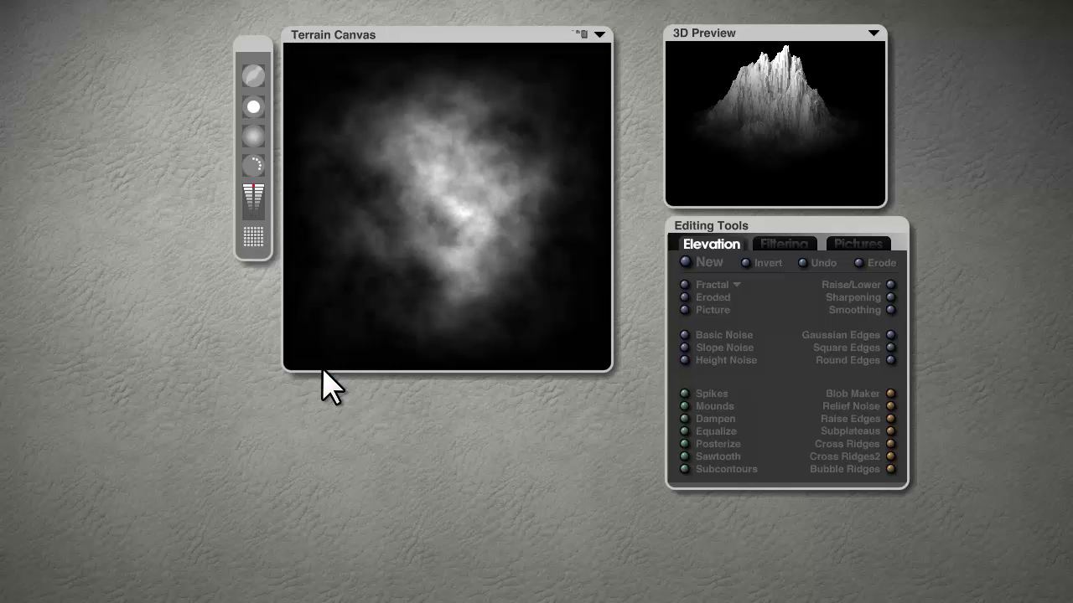
Step: Load carter_road.png as the terrain's elevation picture and make the terrain solid
{"action": "left_click", "coordinate": [685, 311]}
{"action": "left_click_drag", "start_coordinate": [702, 280], "coordinate": [701, 307]}
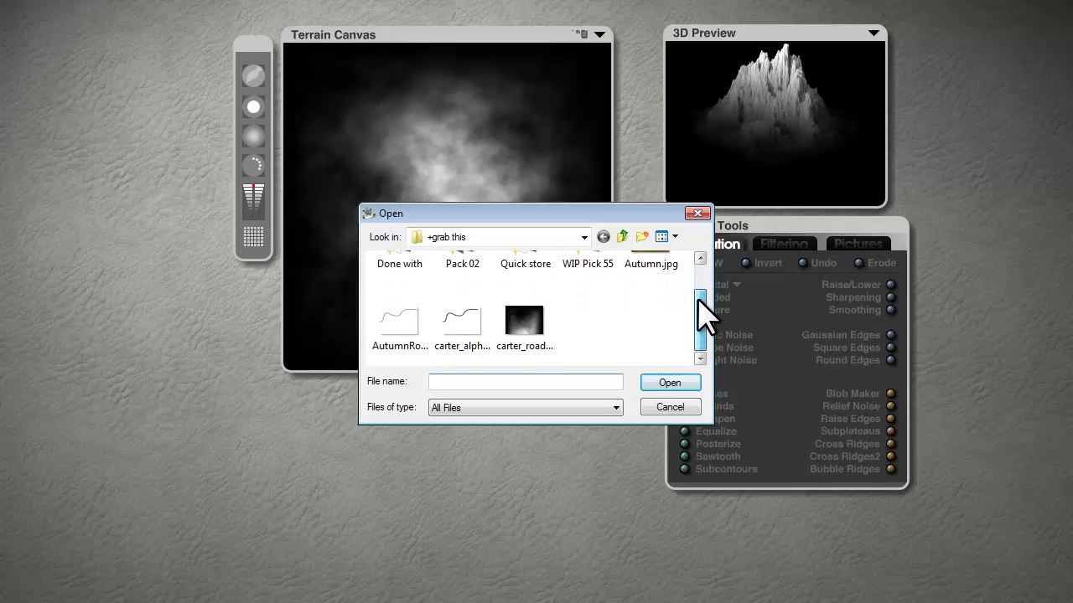
{"action": "left_click", "coordinate": [528, 329]}
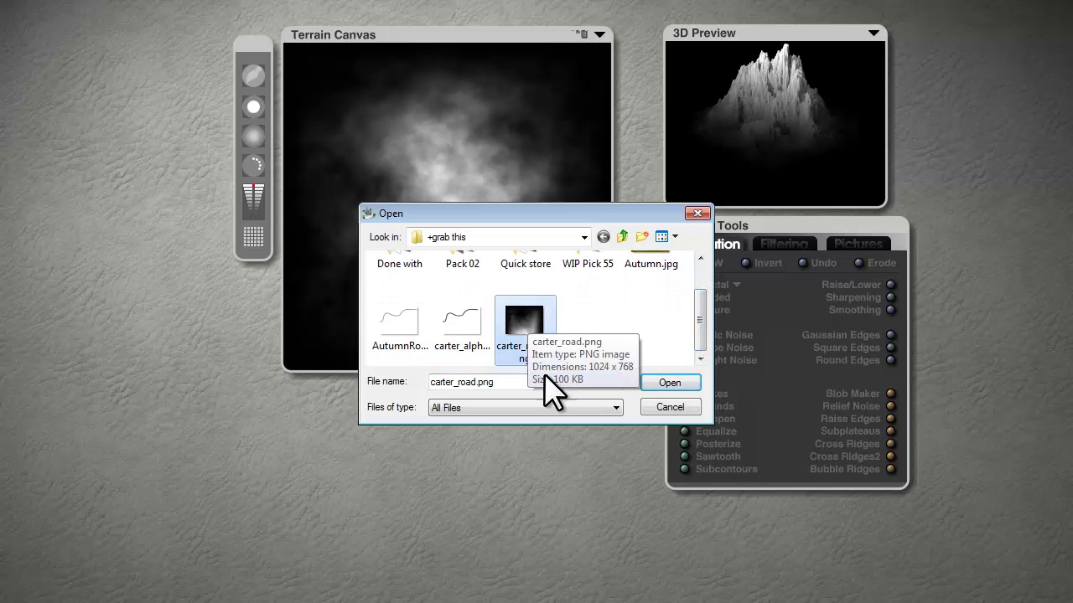
{"action": "left_click", "coordinate": [670, 383]}
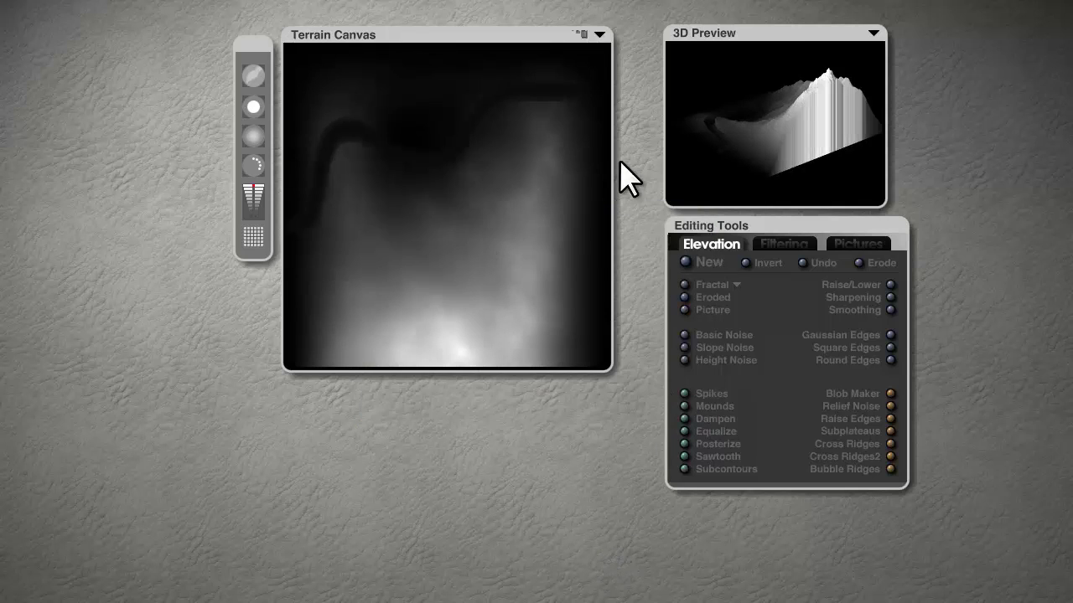
{"action": "left_click", "coordinate": [600, 35]}
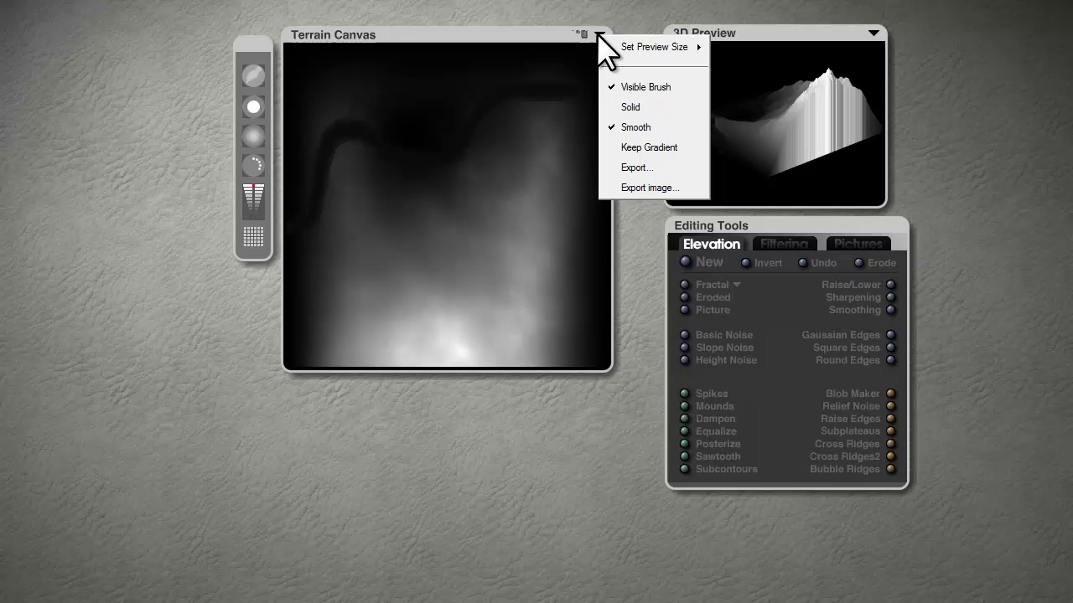
{"action": "left_click", "coordinate": [630, 107]}
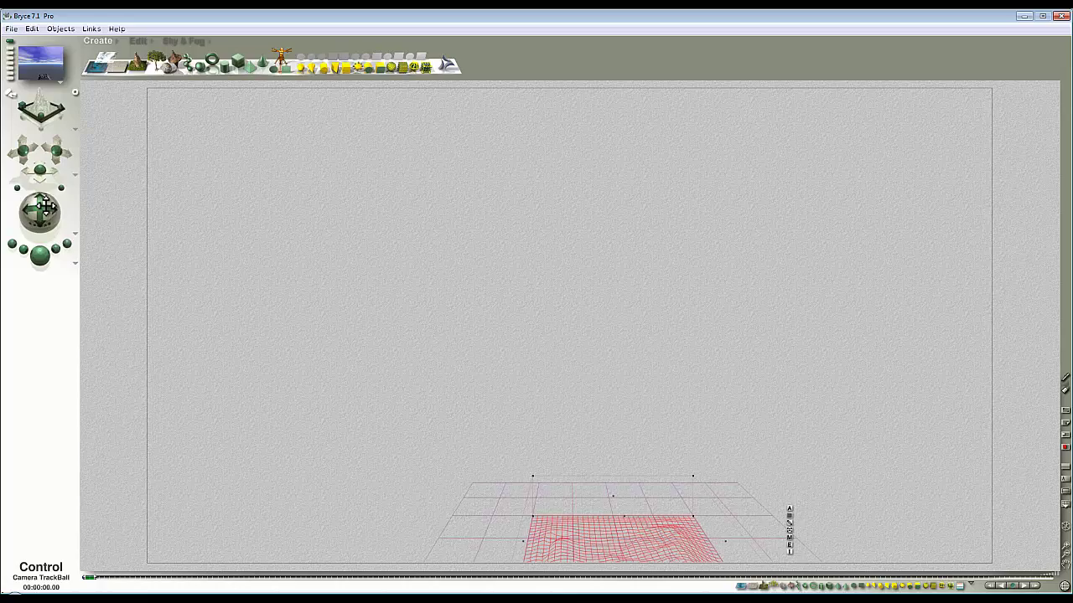
Step: Reposition the camera to view the whole terrain from above at an angle, render it, and reselect the terrain
{"action": "left_click_drag", "start_coordinate": [39, 210], "coordinate": [48, 190]}
{"action": "left_click_drag", "start_coordinate": [55, 151], "coordinate": [56, 154]}
{"action": "left_click", "coordinate": [68, 246]}
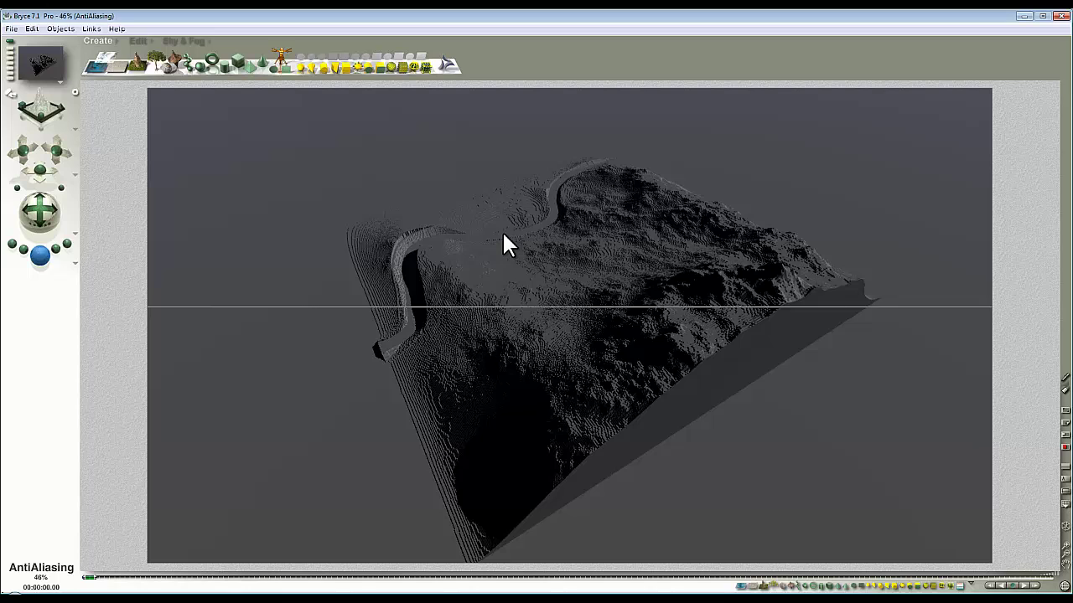
{"action": "left_click", "coordinate": [598, 225]}
{"action": "left_click", "coordinate": [664, 317]}
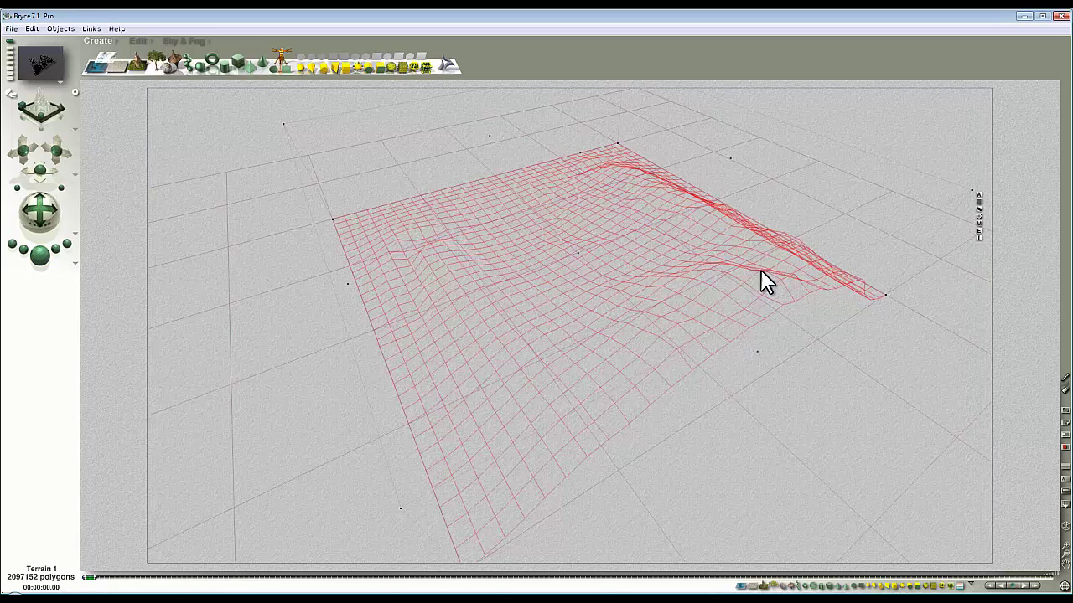
Step: In the terrain's material, drive the diffuse color with textures A, B and C and switch all three to image textures
{"action": "left_click", "coordinate": [978, 219]}
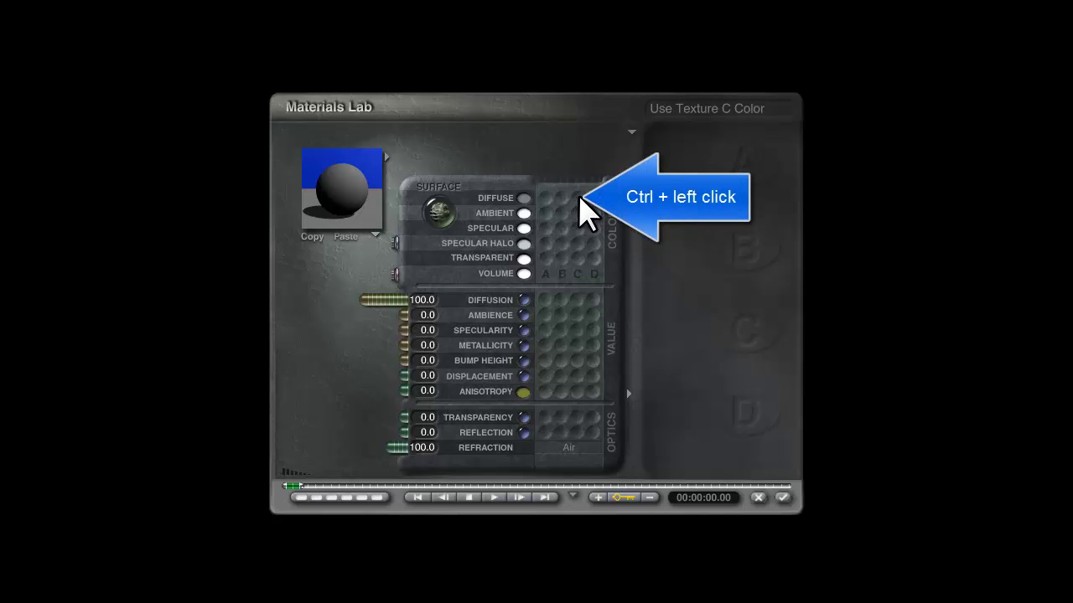
{"action": "left_click", "coordinate": [580, 198], "text": "ctrl"}
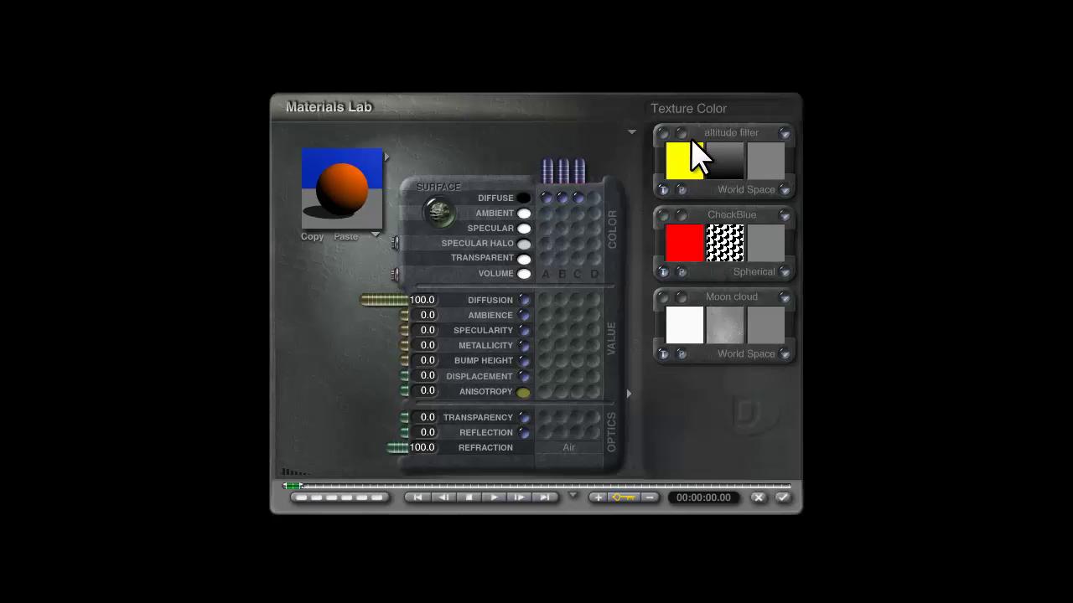
{"action": "left_click", "coordinate": [681, 190]}
{"action": "left_click", "coordinate": [681, 272]}
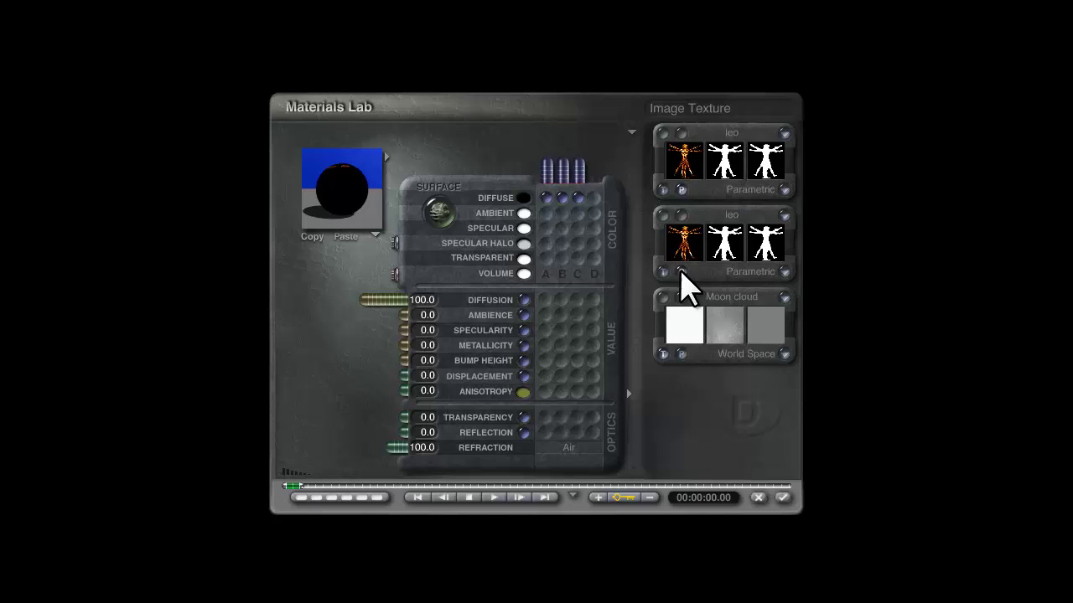
{"action": "left_click", "coordinate": [682, 354]}
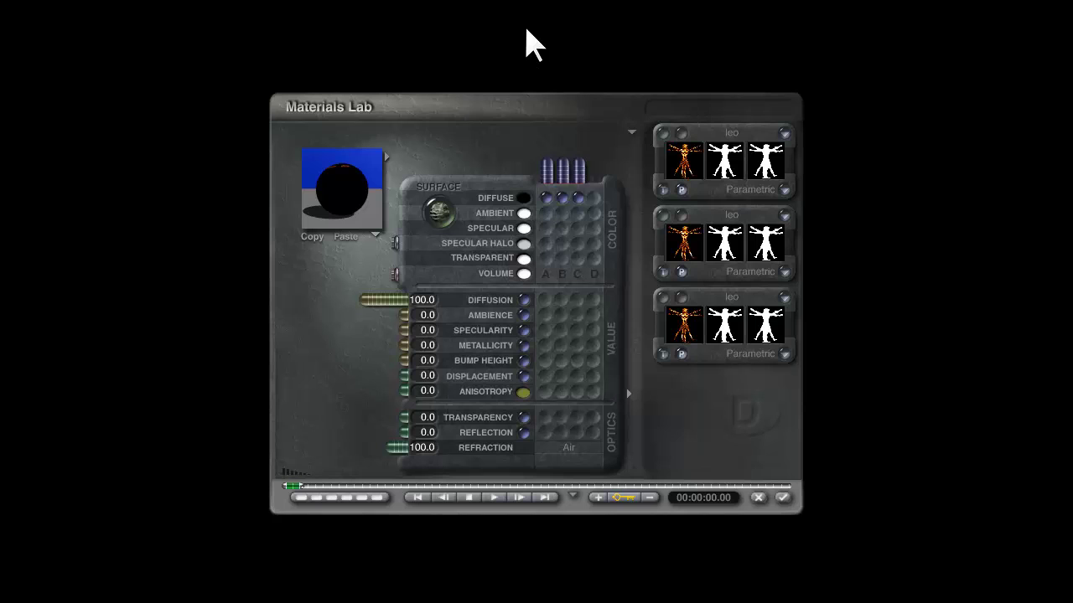
Step: Load Autumn.jpg into an empty picture slot and apply it as the material's first texture
{"action": "left_click", "coordinate": [683, 149]}
{"action": "left_click", "coordinate": [392, 351]}
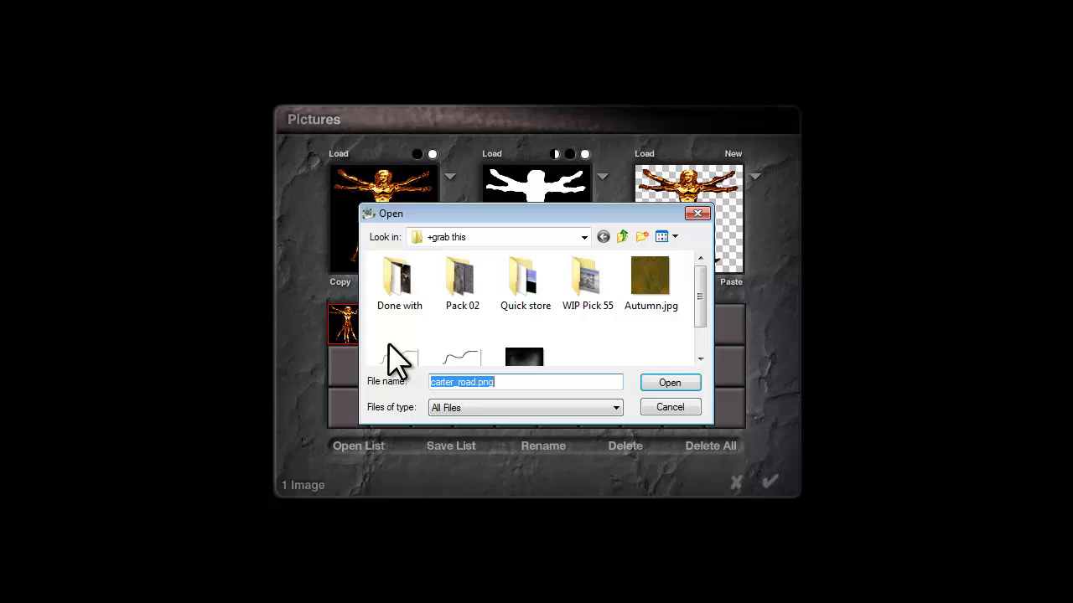
{"action": "left_click", "coordinate": [657, 285]}
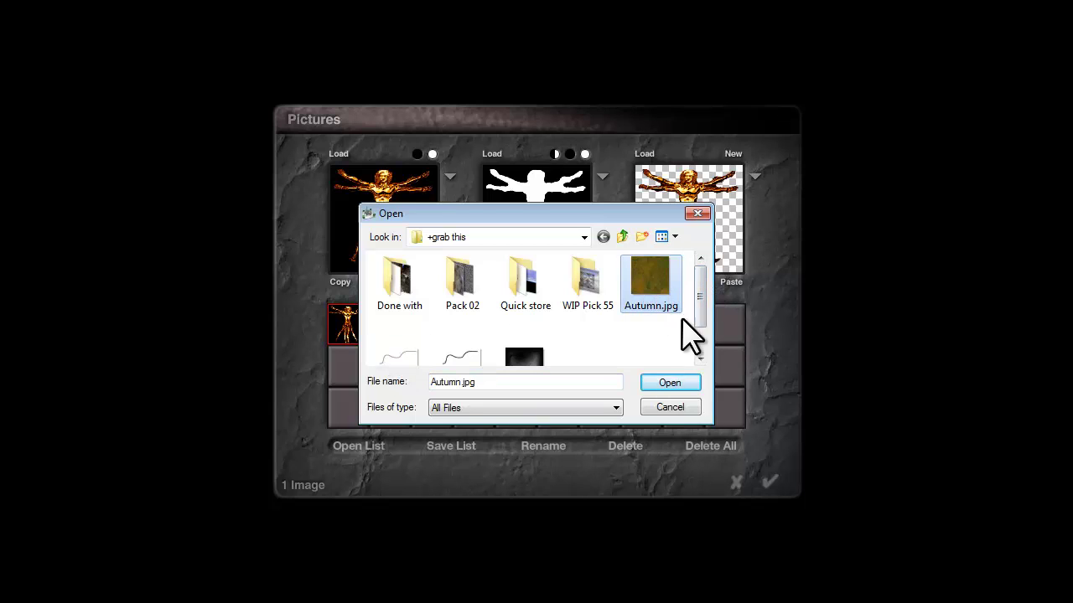
{"action": "left_click", "coordinate": [673, 384]}
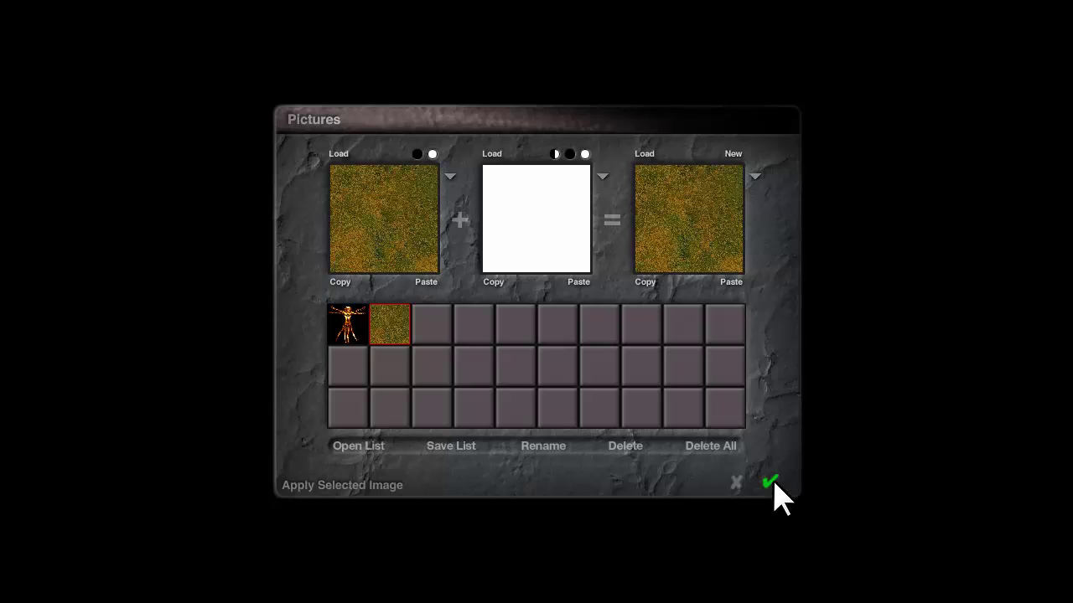
{"action": "left_click", "coordinate": [770, 484]}
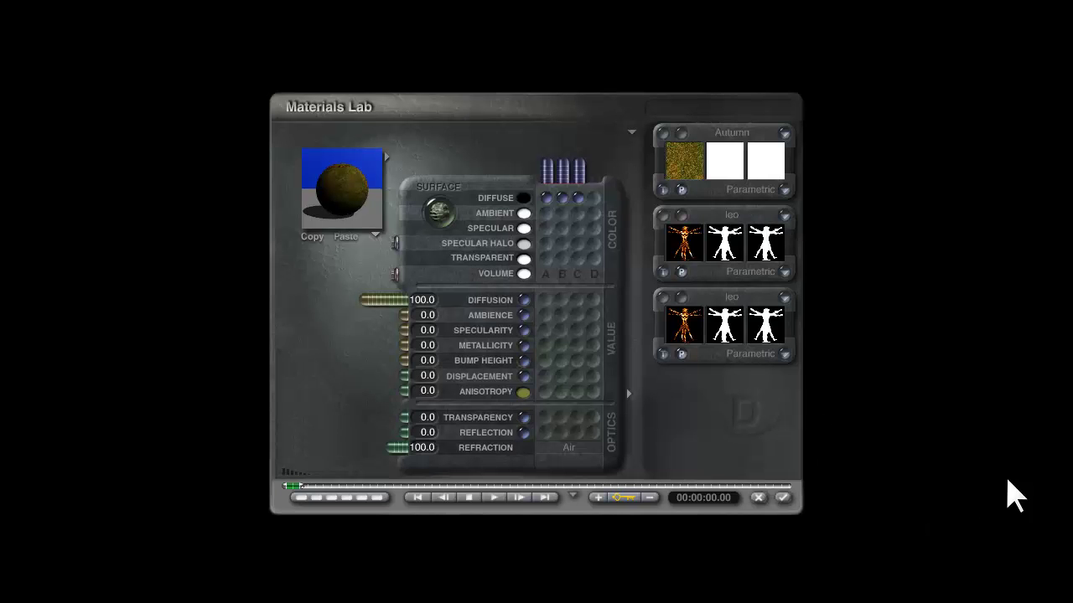
Step: Load AutumnRoad.png into the next empty picture slot for the material's second texture
{"action": "left_click", "coordinate": [686, 230]}
{"action": "left_click", "coordinate": [453, 356]}
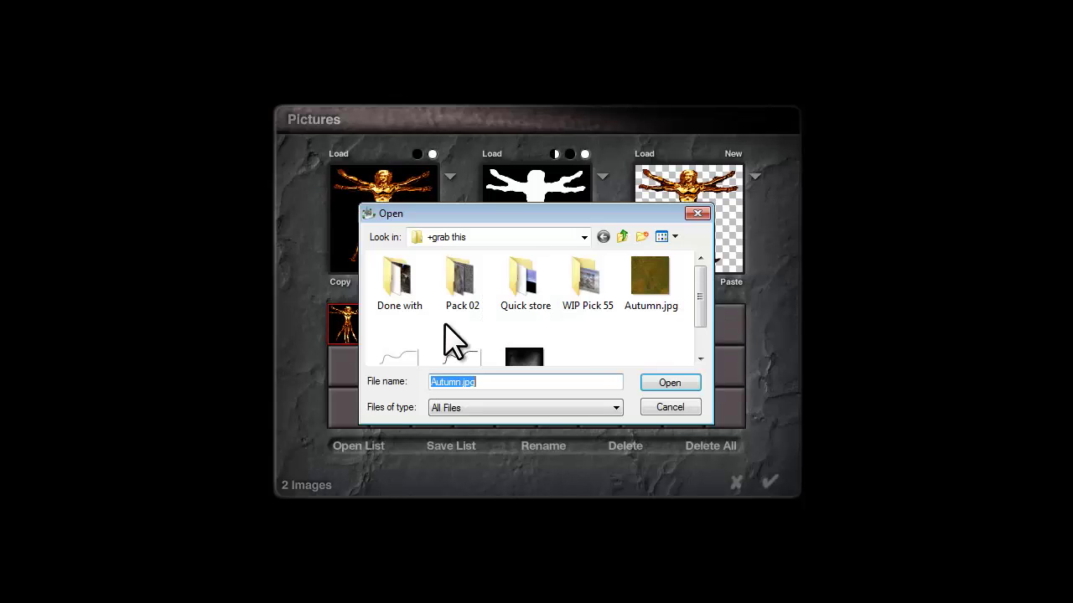
{"action": "left_click_drag", "start_coordinate": [702, 285], "coordinate": [702, 307]}
{"action": "left_click", "coordinate": [410, 335]}
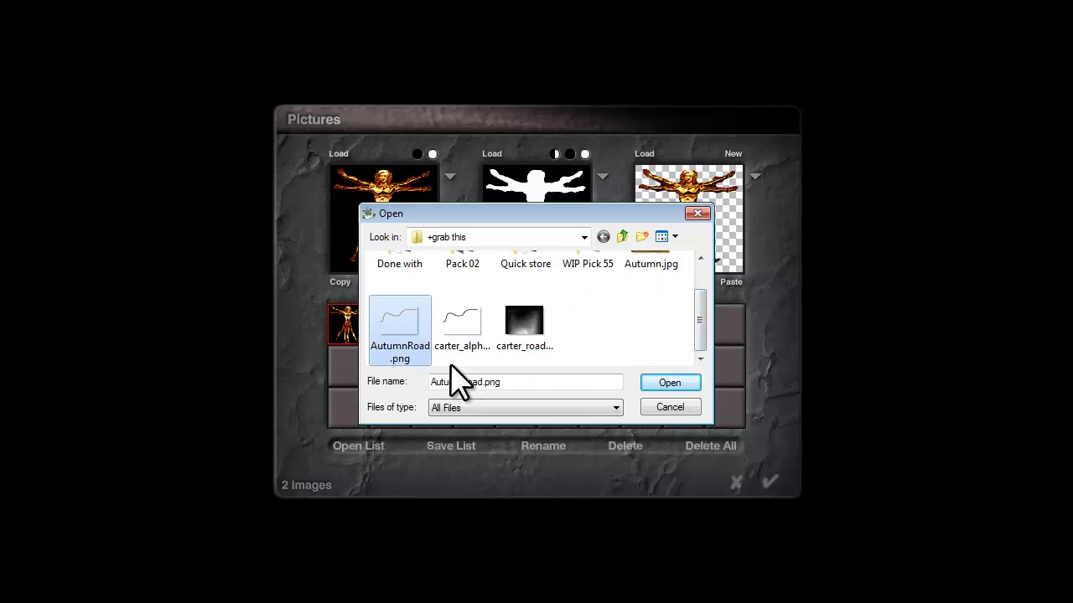
{"action": "left_click", "coordinate": [686, 383]}
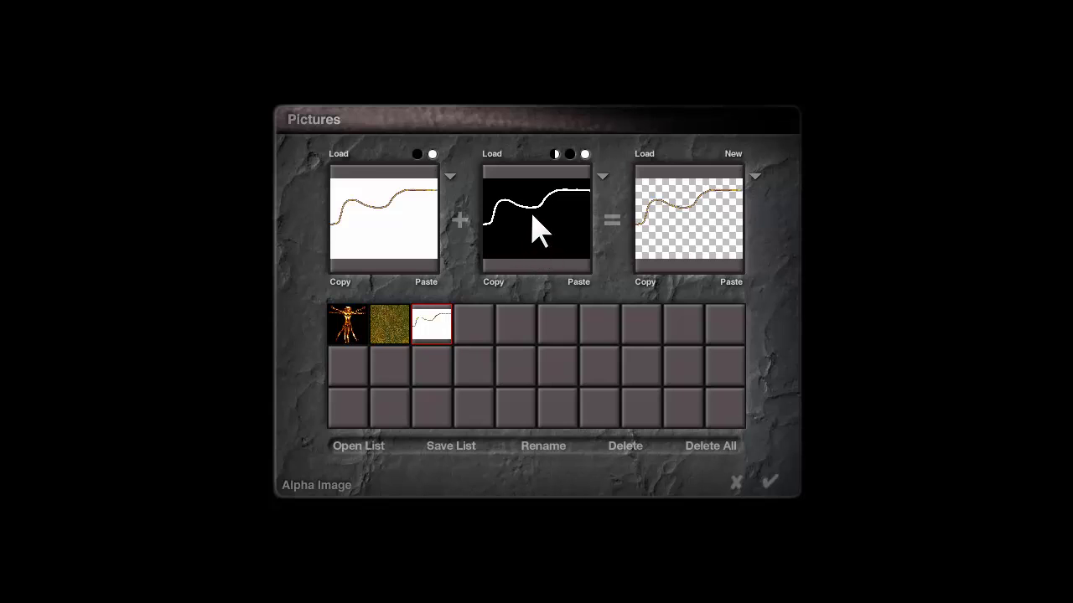
Step: Load carter_alpha.jpg as the alpha image of the AutumnRoad picture
{"action": "left_click", "coordinate": [496, 159]}
{"action": "scroll", "coordinate": [563, 343], "scroll_direction": "down", "scroll_amount": 1}
{"action": "left_click", "coordinate": [462, 323]}
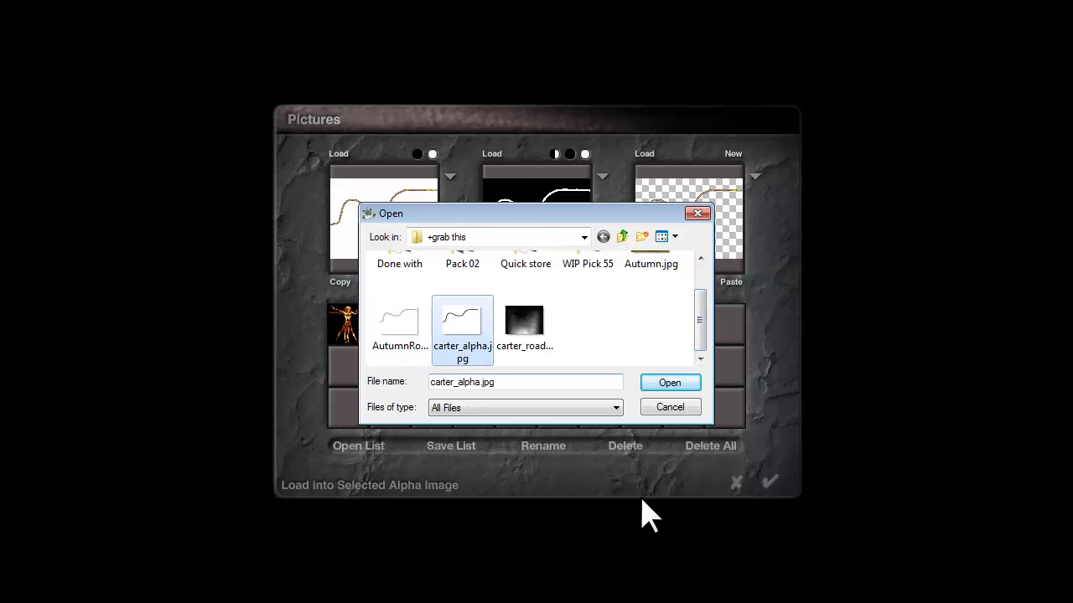
{"action": "left_click", "coordinate": [670, 383]}
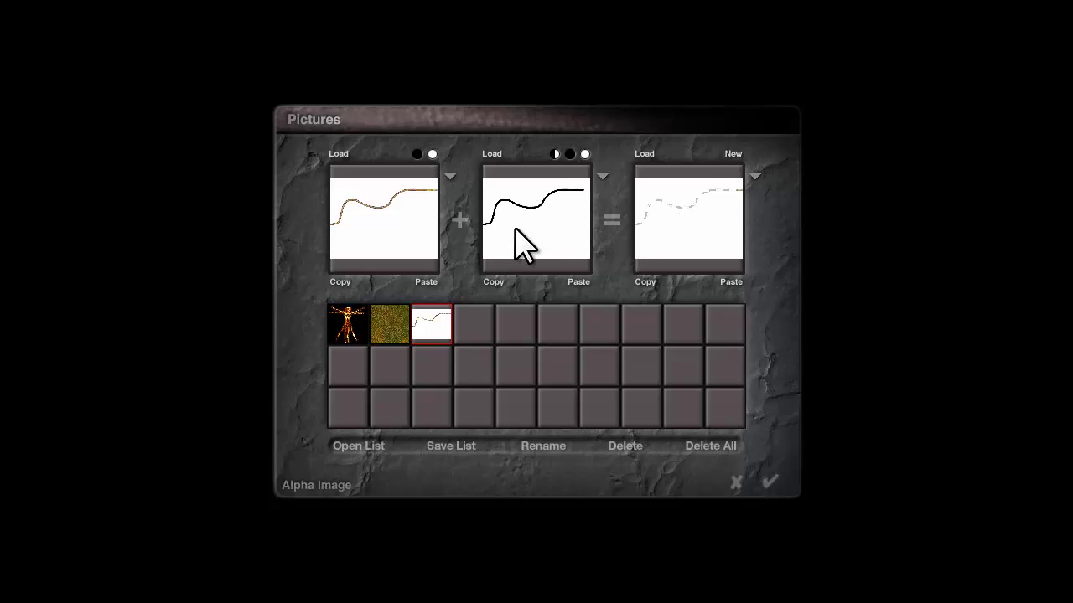
Step: Invert the alpha image of the AutumnRoad picture and apply the picture as the material's second texture
{"action": "left_click", "coordinate": [554, 154]}
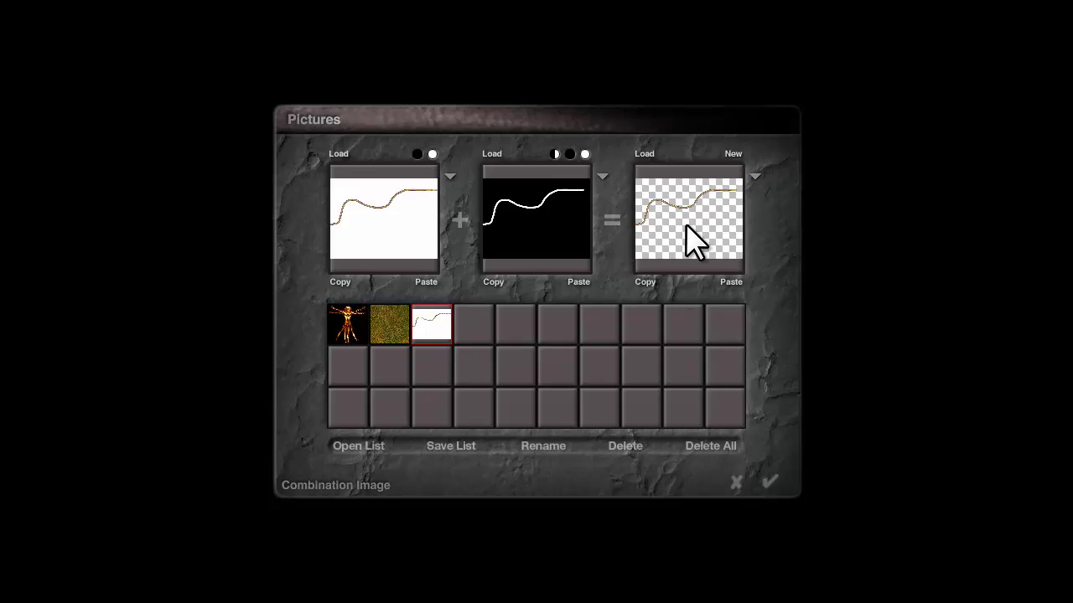
{"action": "left_click", "coordinate": [554, 154]}
{"action": "left_click", "coordinate": [555, 155]}
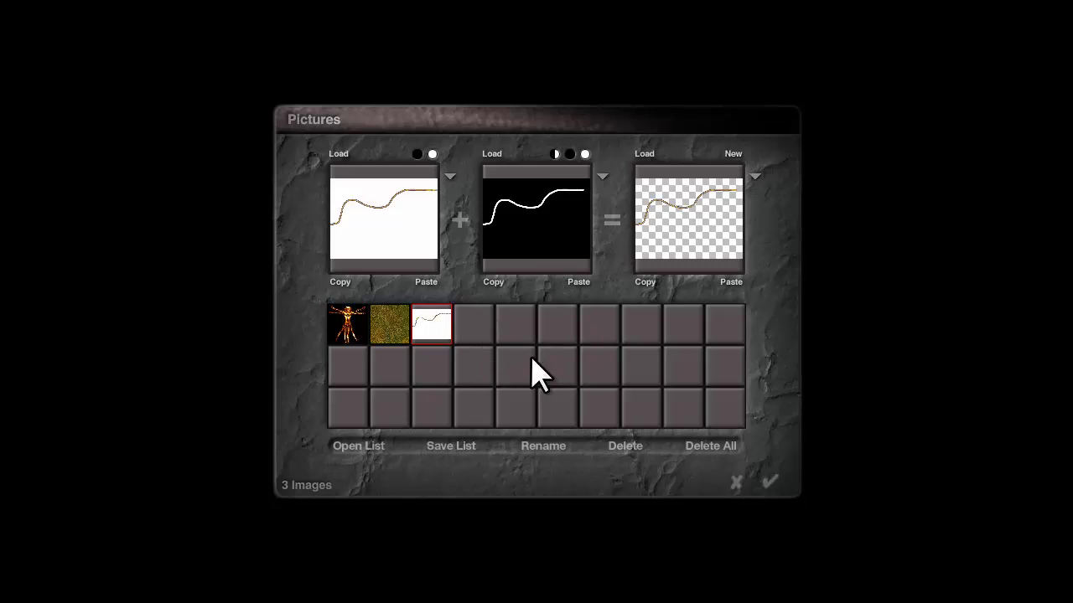
{"action": "left_click", "coordinate": [771, 485]}
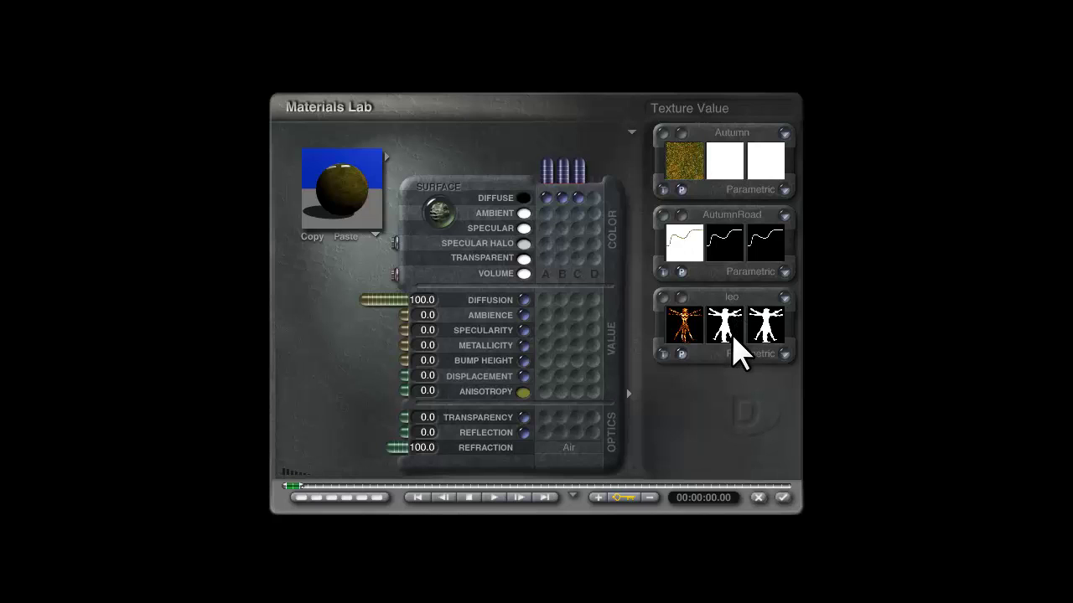
Step: Set the material preview to the actual selection and frame the terrain closely in it
{"action": "left_click", "coordinate": [360, 197]}
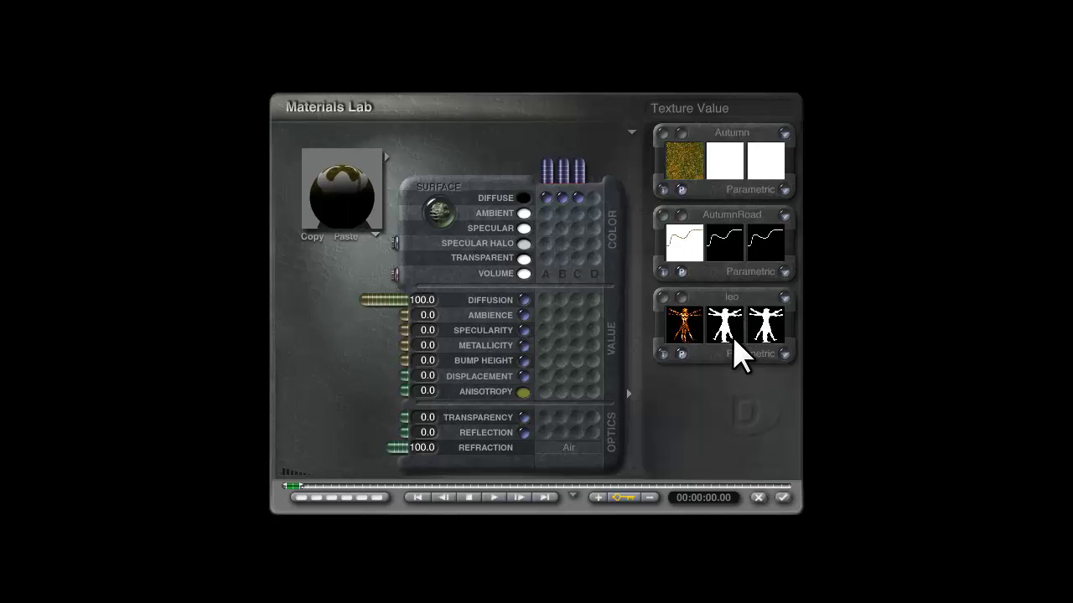
{"action": "left_click", "coordinate": [348, 204]}
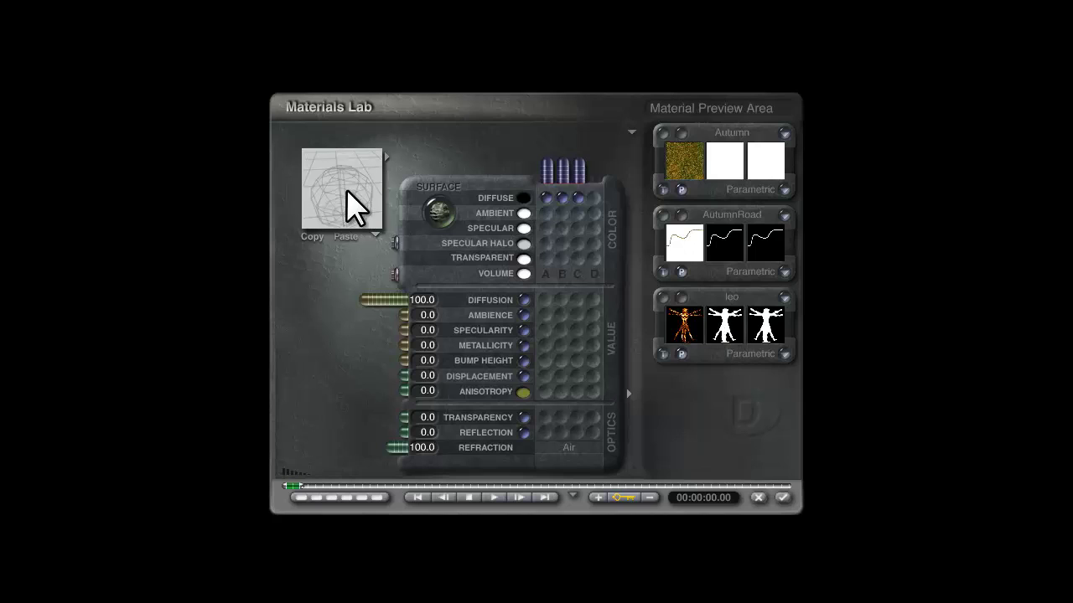
{"action": "left_click", "coordinate": [375, 234]}
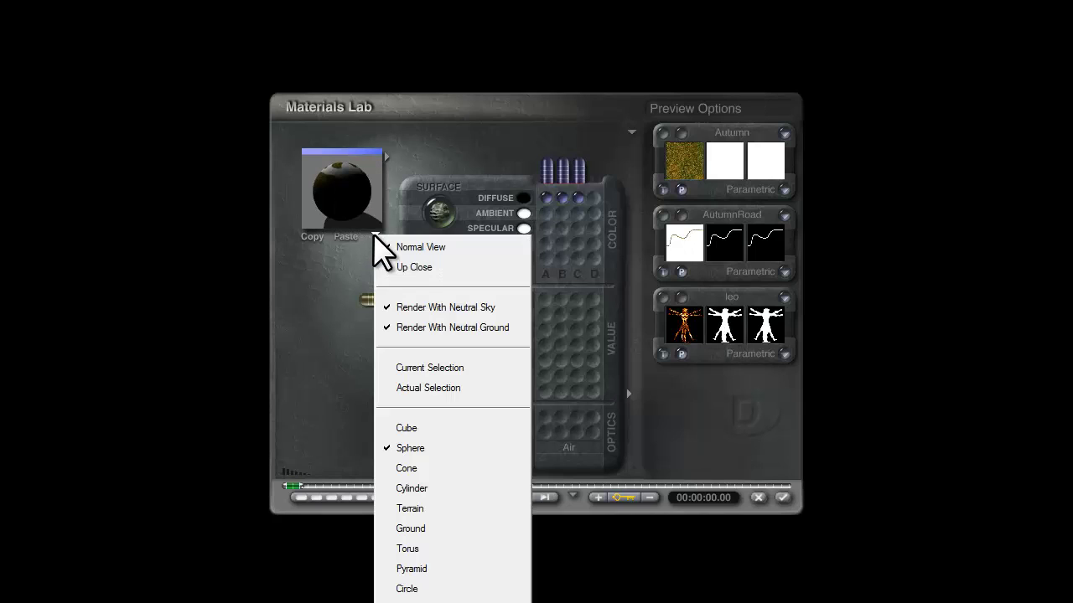
{"action": "left_click", "coordinate": [442, 389]}
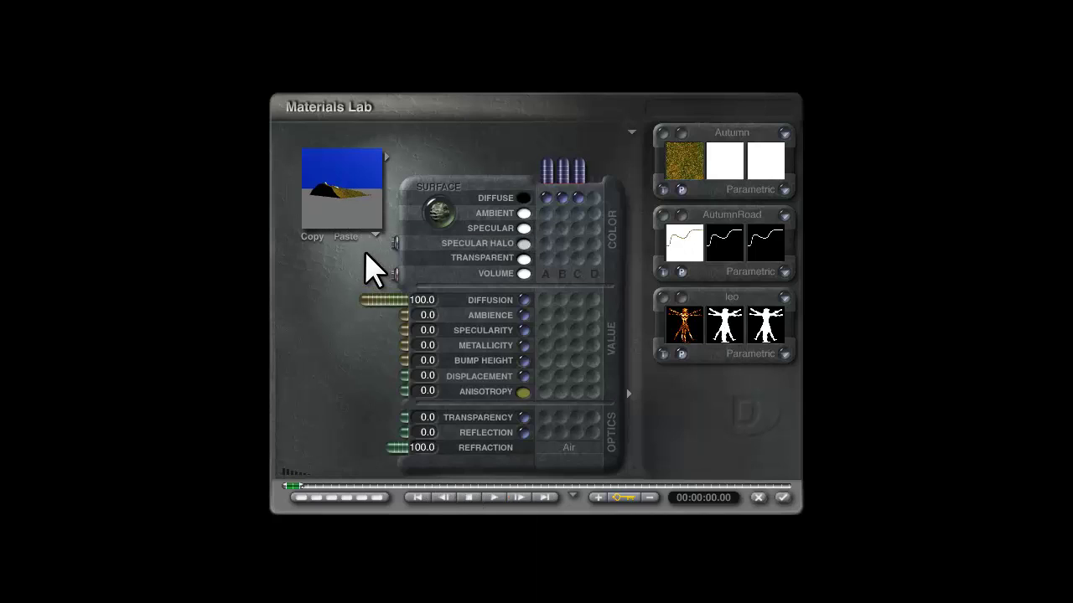
{"action": "left_click", "coordinate": [348, 210]}
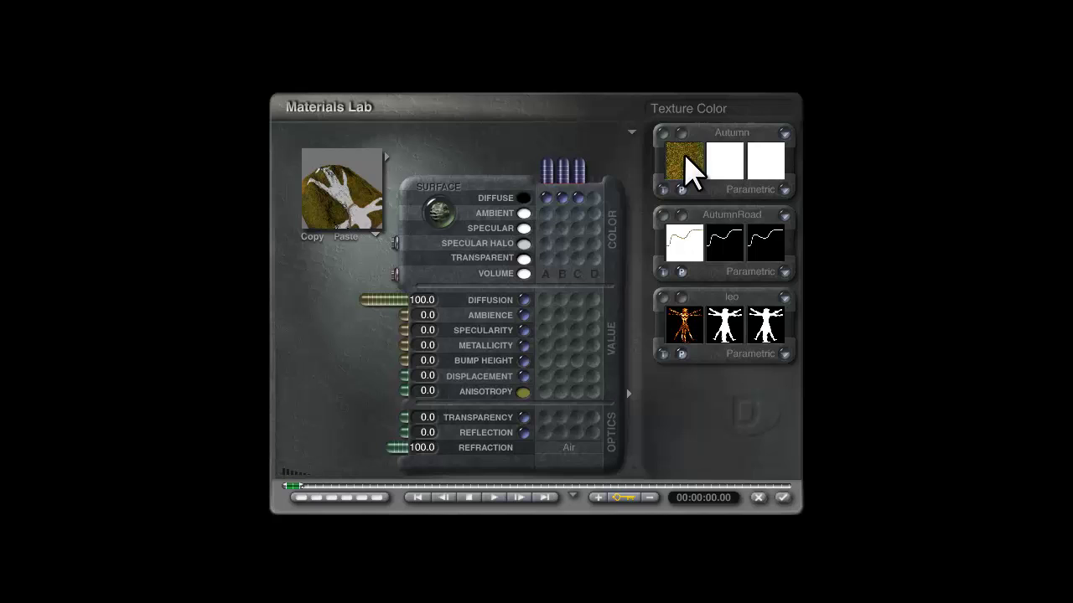
Step: Assign the AutumnRoad picture to the material's third texture and accept the material
{"action": "left_click", "coordinate": [684, 297]}
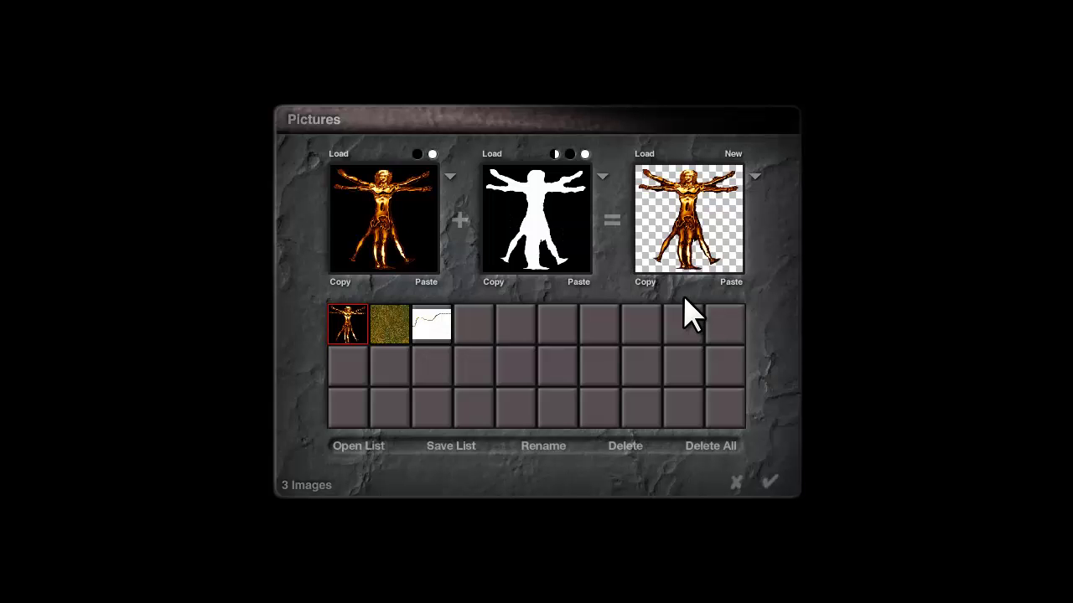
{"action": "left_click", "coordinate": [439, 333]}
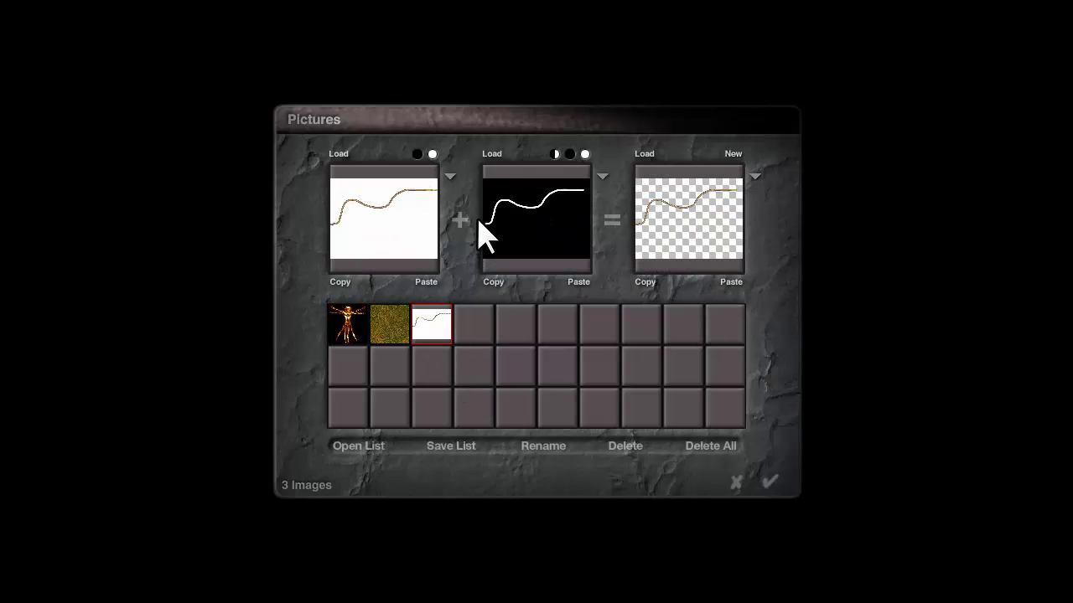
{"action": "left_click", "coordinate": [769, 482]}
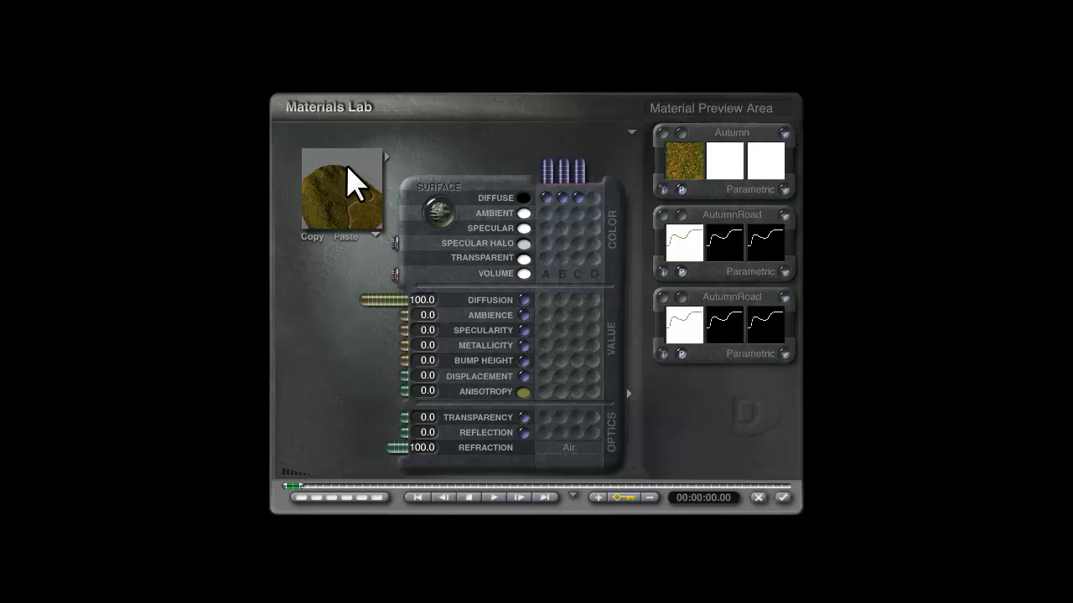
{"action": "left_click", "coordinate": [781, 498]}
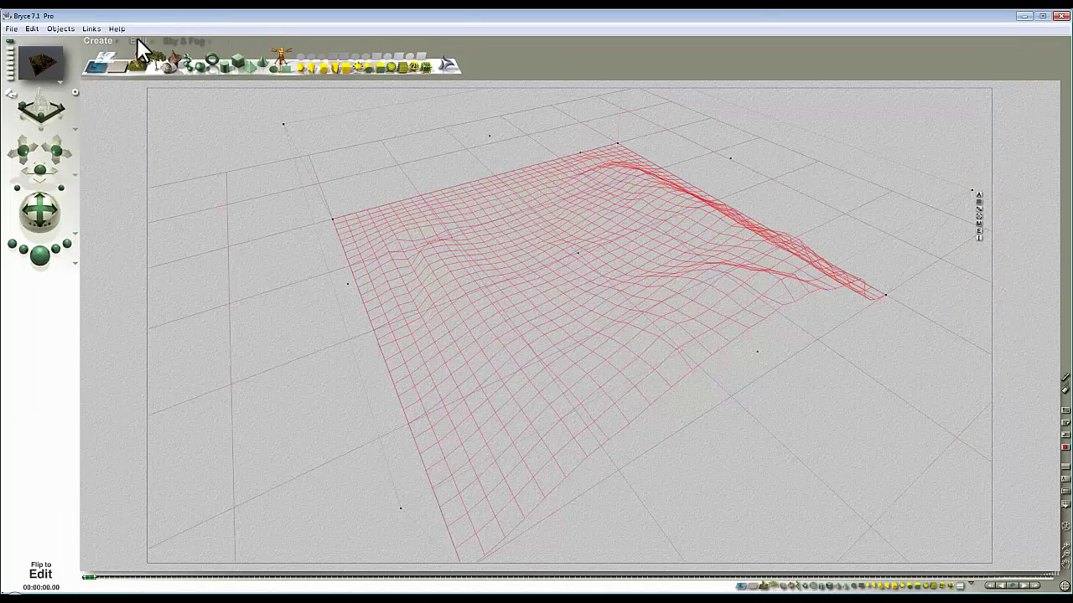
Step: Rotate the terrain about its vertical axis, move the camera in close above it and render the view
{"action": "left_click", "coordinate": [137, 40]}
{"action": "left_click_drag", "start_coordinate": [171, 63], "coordinate": [222, 328]}
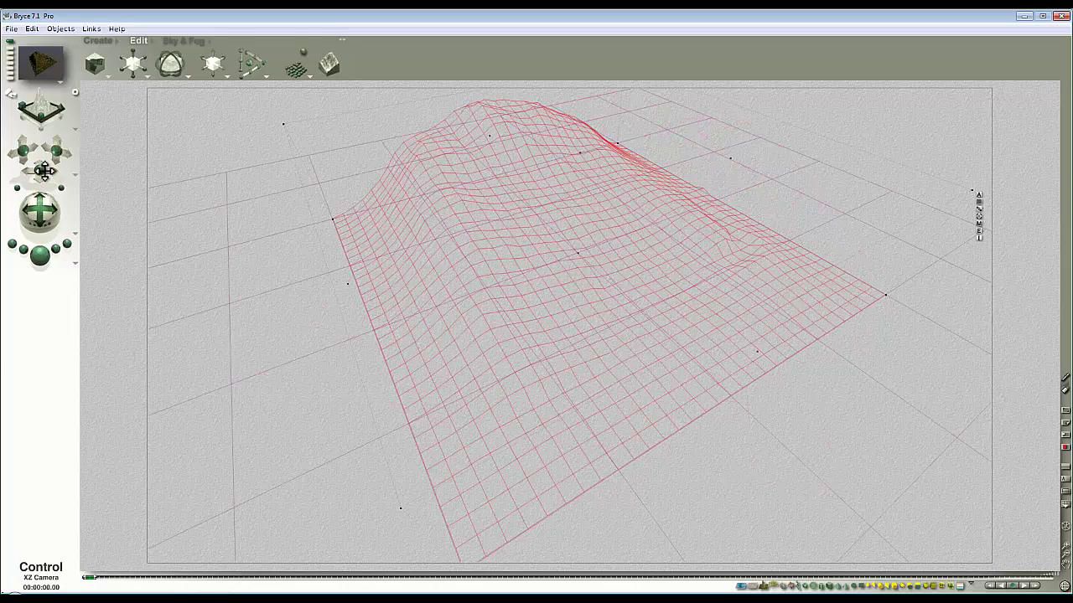
{"action": "left_click_drag", "start_coordinate": [38, 169], "coordinate": [35, 173]}
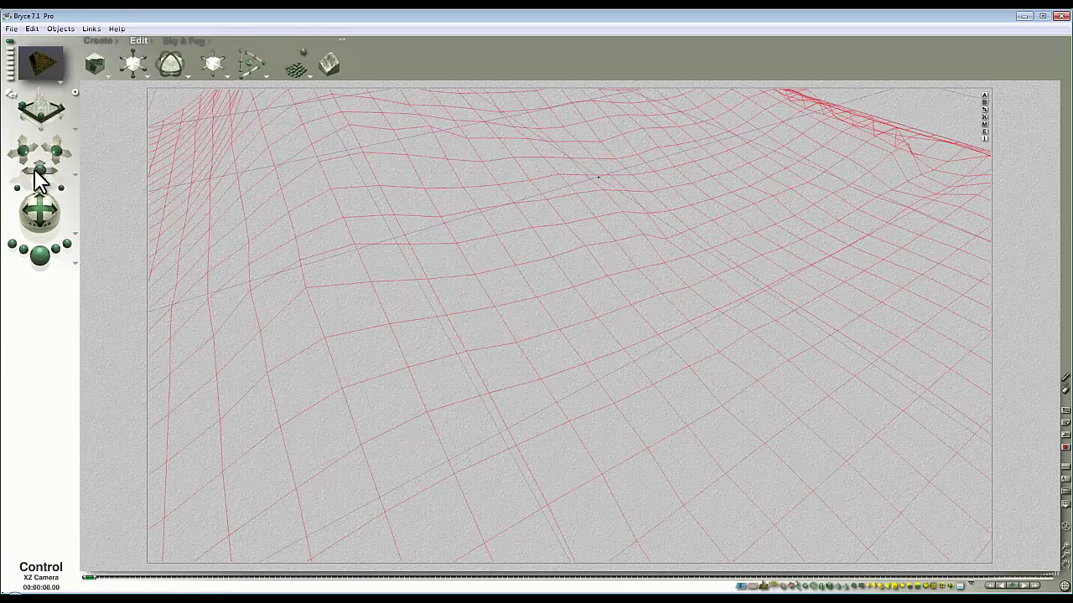
{"action": "left_click", "coordinate": [54, 270]}
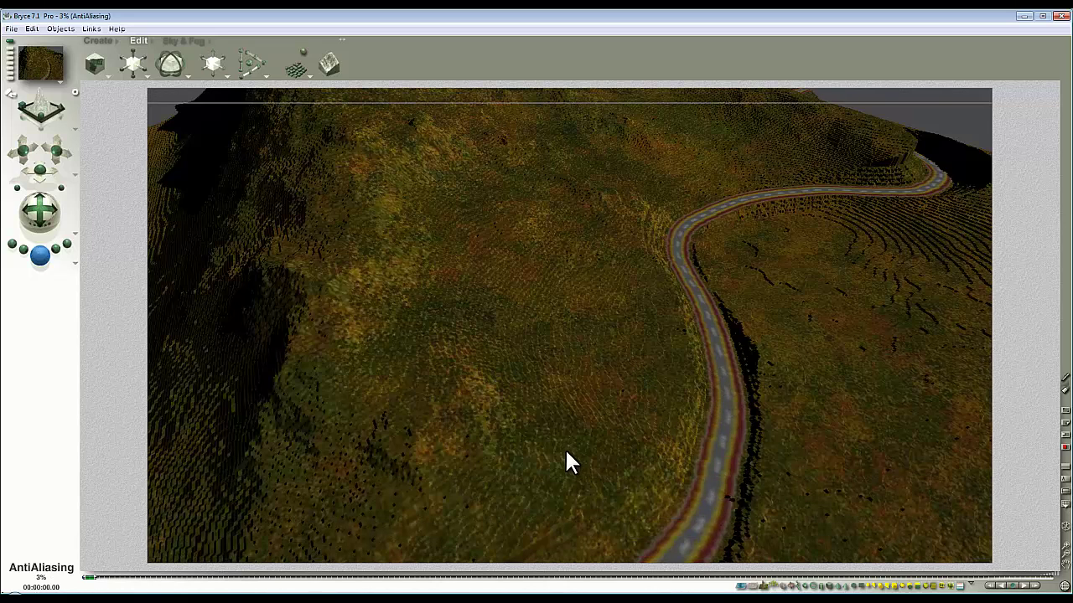
Step: Move the camera so more of the road's near end is in view and render the terrain again
{"action": "left_click", "coordinate": [582, 482]}
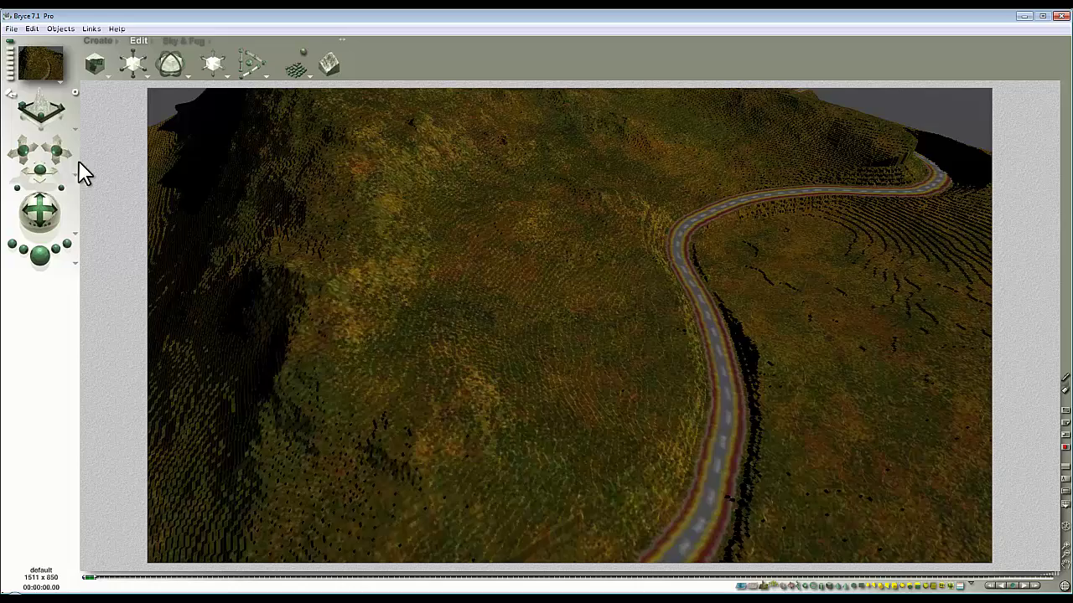
{"action": "left_click_drag", "start_coordinate": [56, 152], "coordinate": [57, 159]}
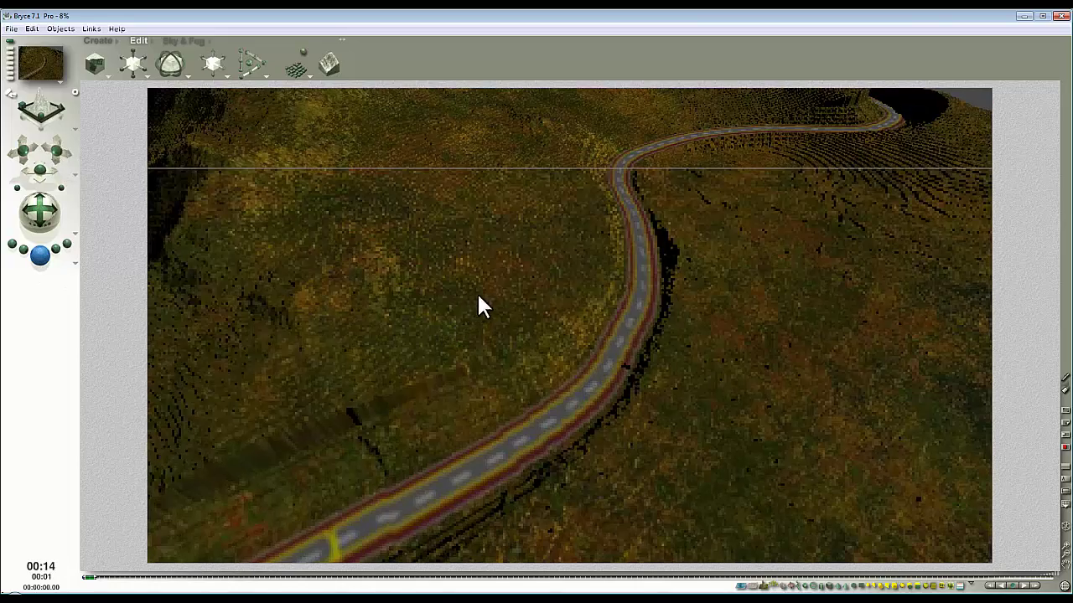
{"action": "left_click", "coordinate": [558, 318]}
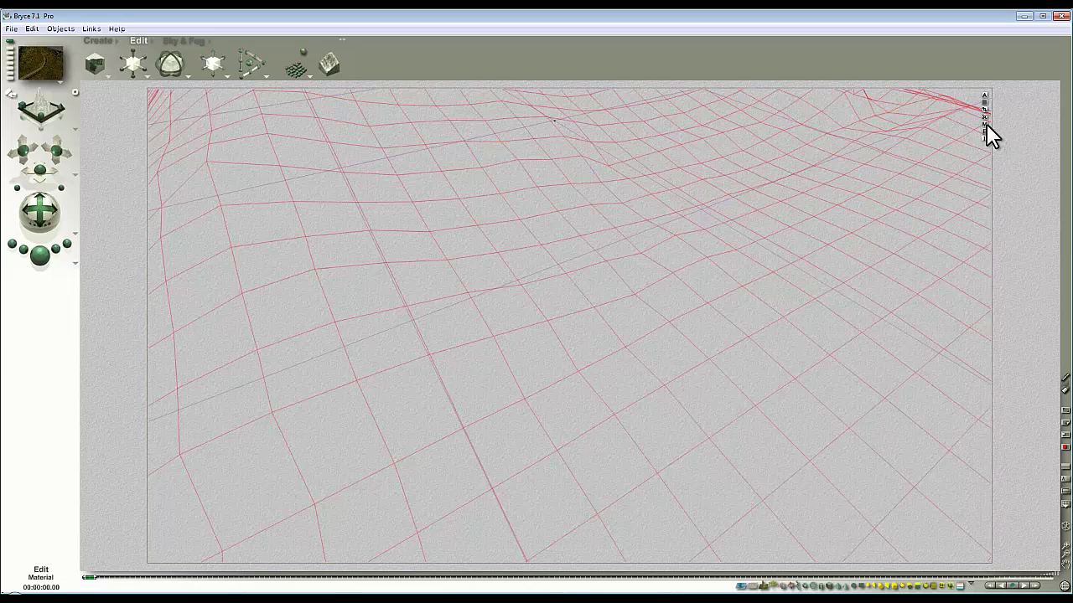
Step: In the terrain's material, switch the first texture to procedural and load the Fields texture from the Vegi category
{"action": "key", "text": "ctrl+m"}
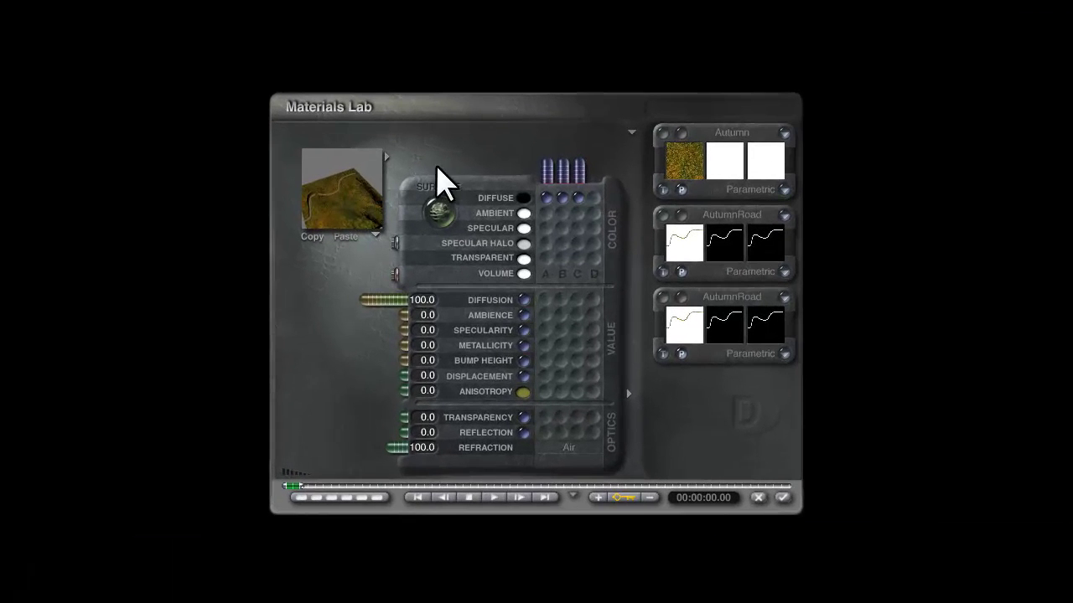
{"action": "left_click", "coordinate": [664, 190]}
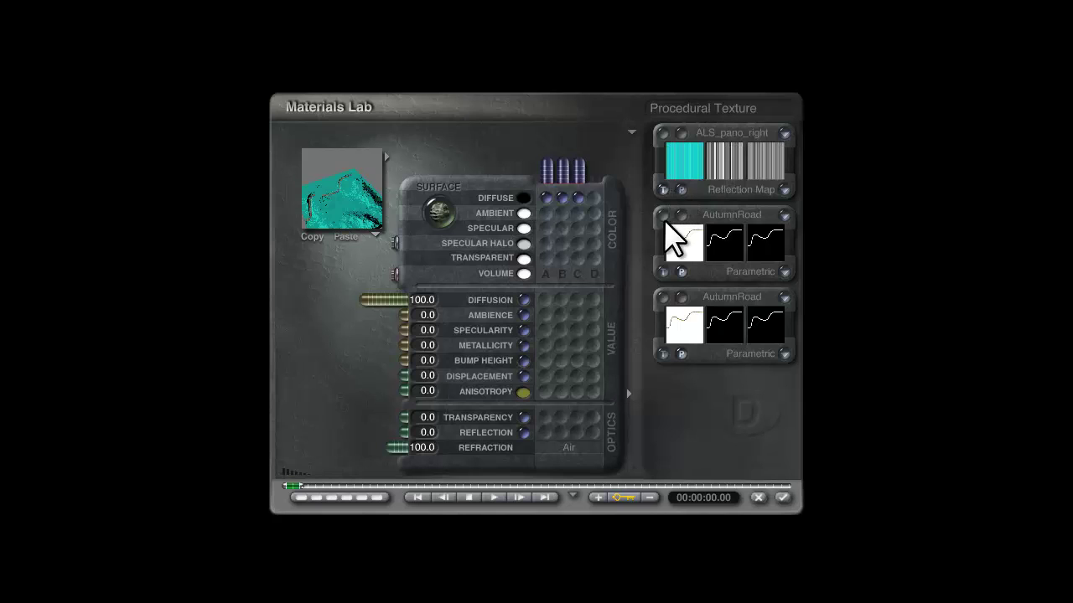
{"action": "left_click", "coordinate": [720, 133]}
{"action": "left_click_drag", "start_coordinate": [362, 290], "coordinate": [387, 385]}
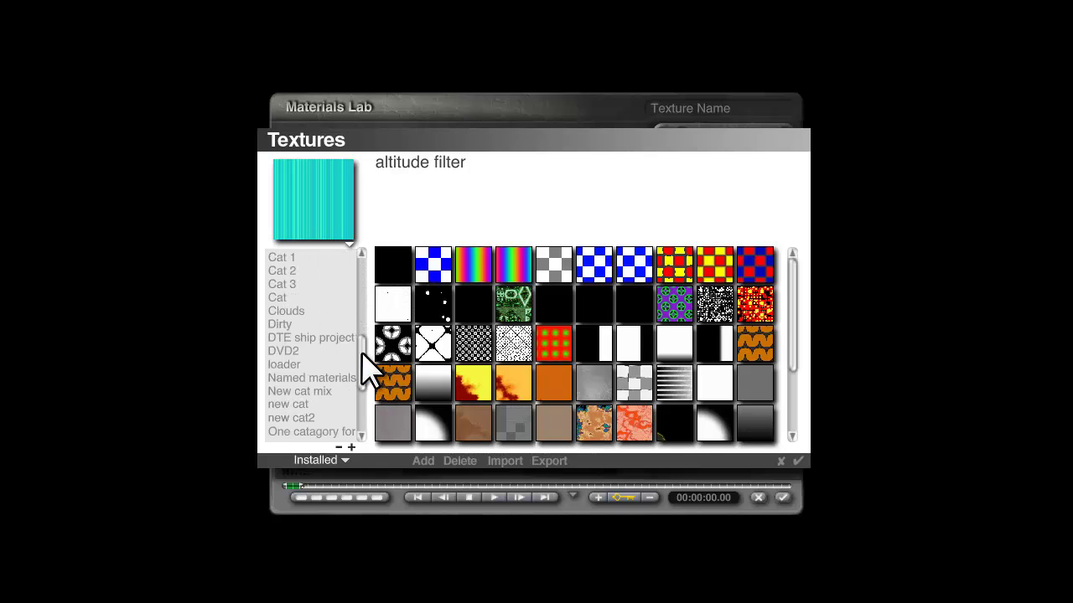
{"action": "scroll", "coordinate": [365, 382], "scroll_direction": "down", "scroll_amount": 2}
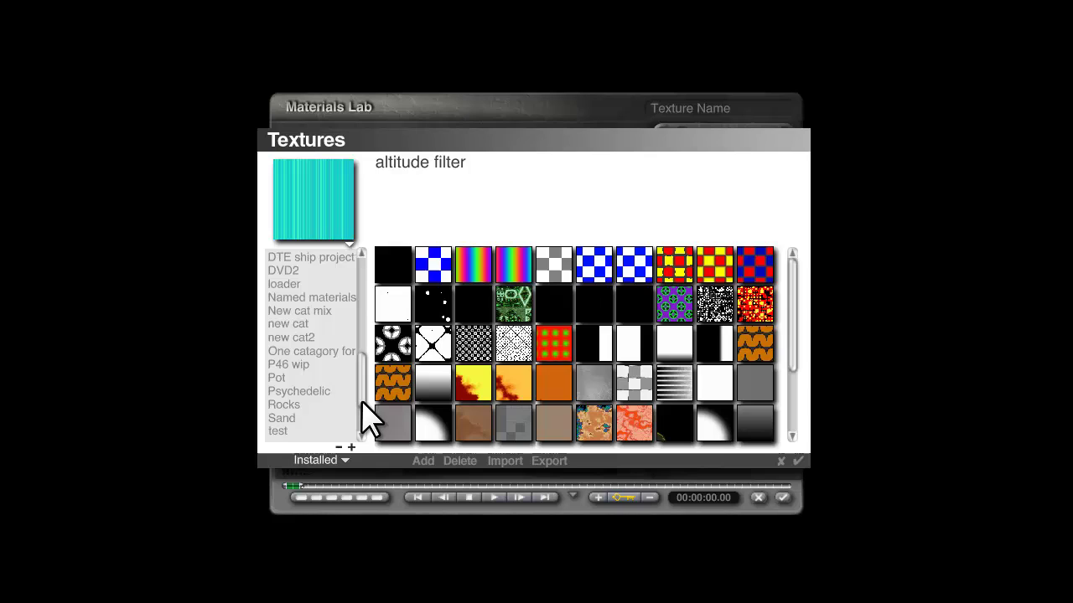
{"action": "scroll", "coordinate": [367, 421], "scroll_direction": "up", "scroll_amount": 1}
{"action": "scroll", "coordinate": [371, 425], "scroll_direction": "down", "scroll_amount": 1}
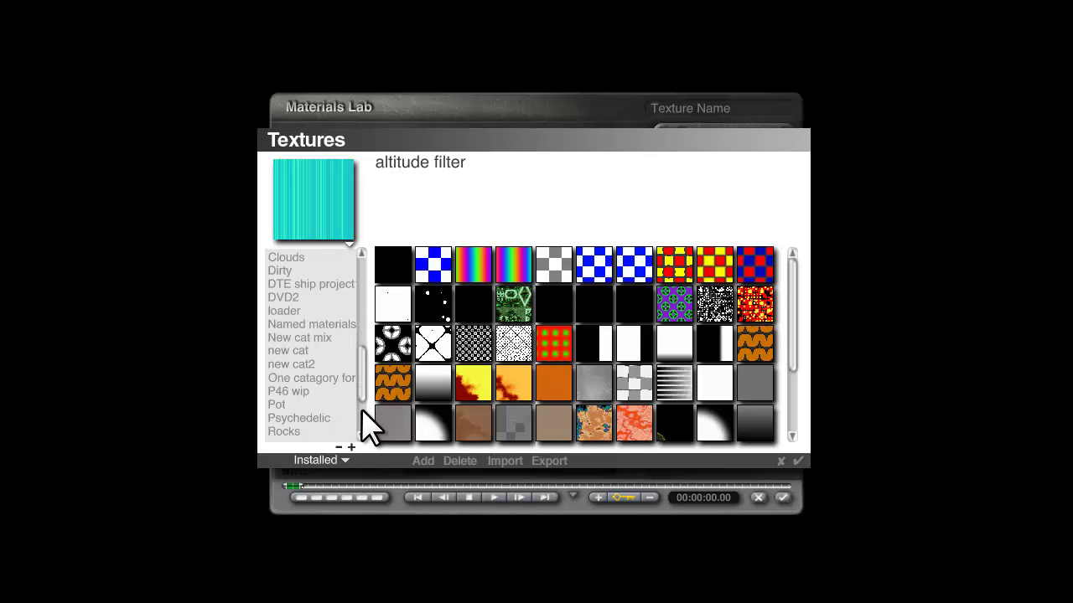
{"action": "scroll", "coordinate": [371, 414], "scroll_direction": "up", "scroll_amount": 5}
{"action": "scroll", "coordinate": [365, 415], "scroll_direction": "down", "scroll_amount": 3}
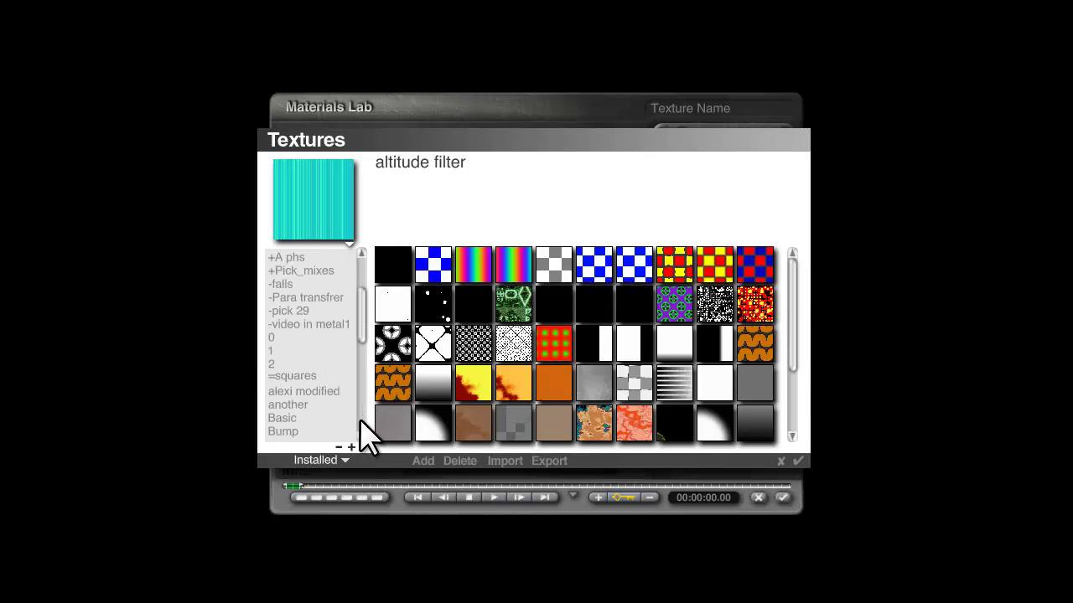
{"action": "left_click_drag", "start_coordinate": [363, 312], "coordinate": [361, 416]}
{"action": "left_click", "coordinate": [290, 391]}
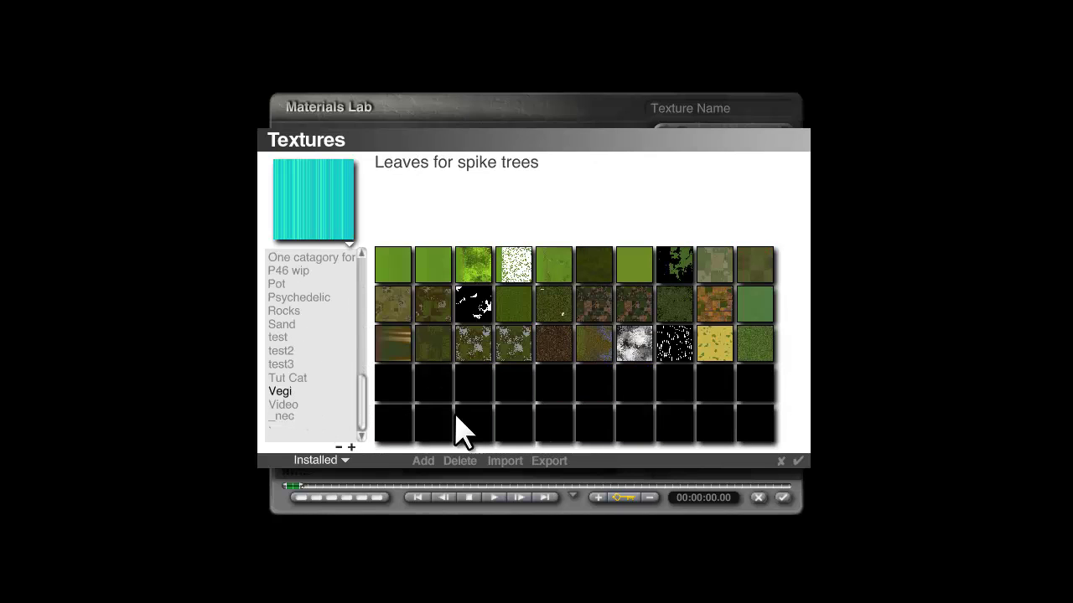
{"action": "left_click", "coordinate": [396, 307]}
{"action": "left_click", "coordinate": [798, 462]}
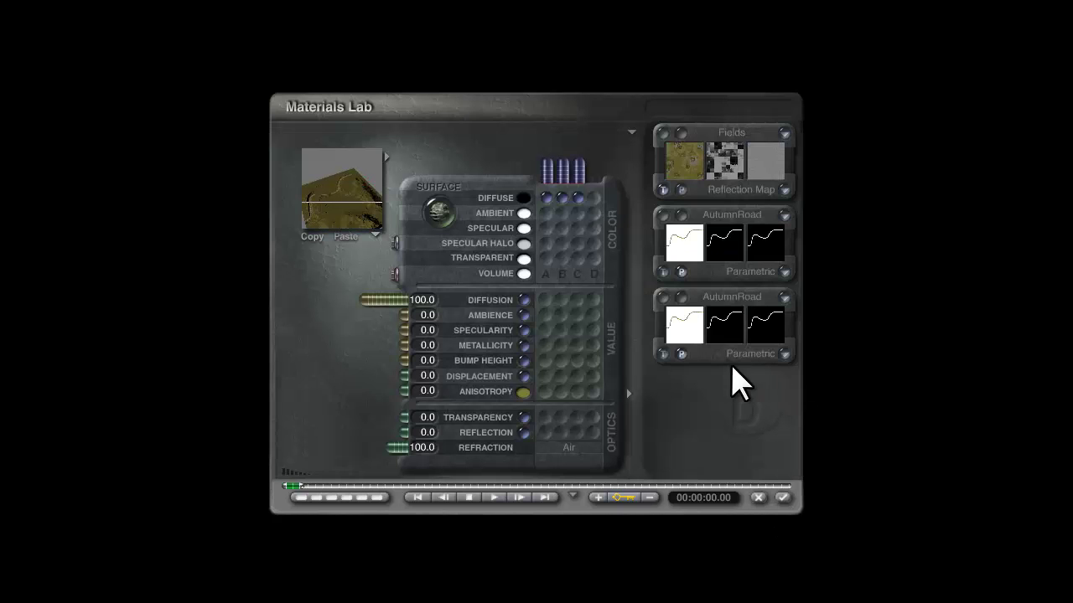
Step: Map the Fields texture in World Space and set its scale to 7.0% on X, Y and Z
{"action": "left_click", "coordinate": [785, 189]}
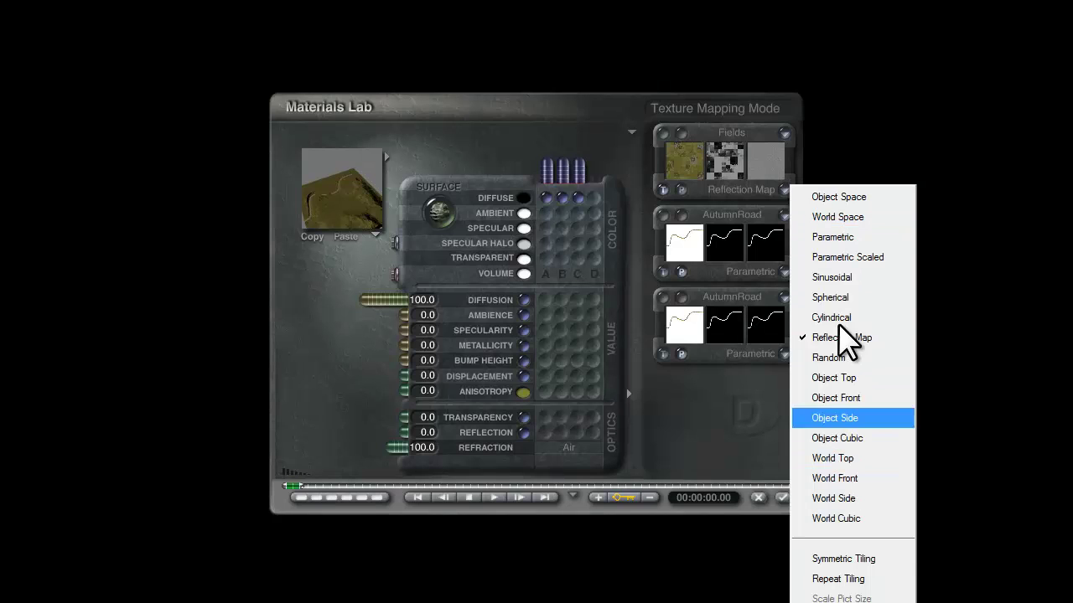
{"action": "left_click", "coordinate": [838, 217]}
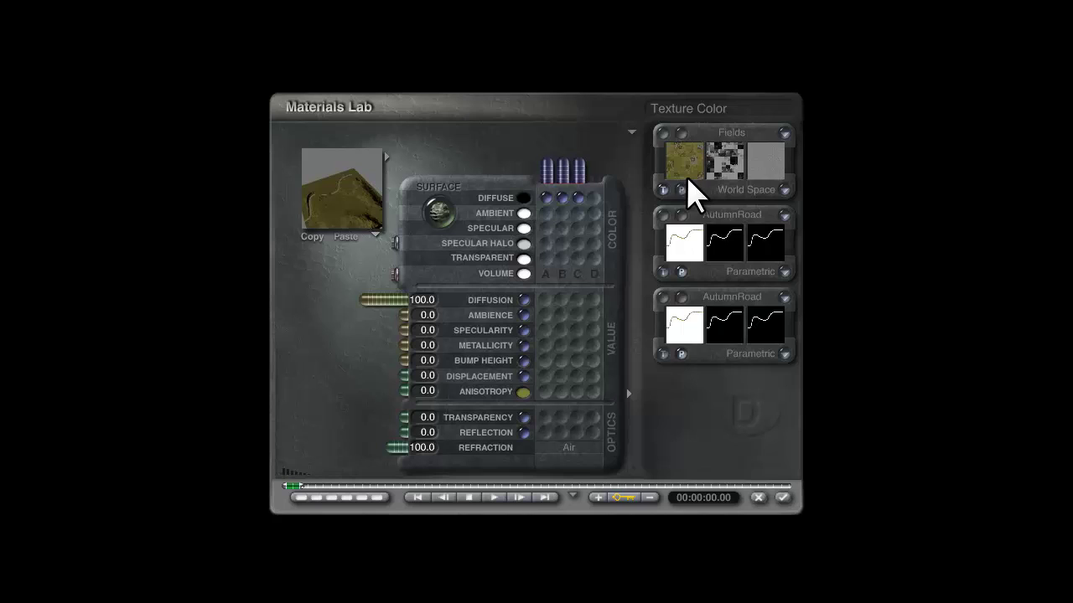
{"action": "left_click", "coordinate": [662, 135]}
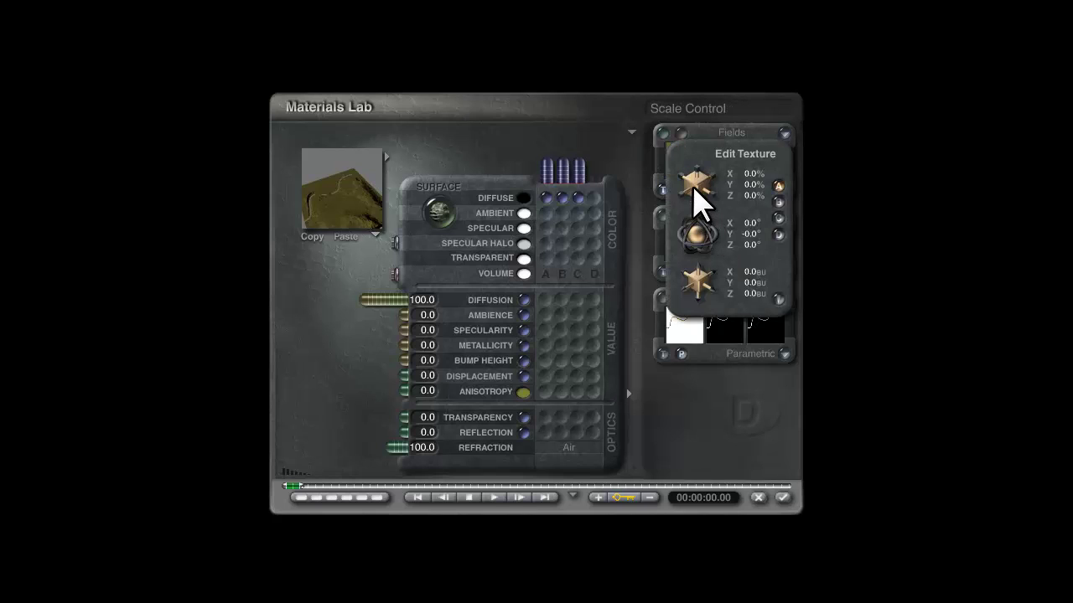
{"action": "left_click_drag", "start_coordinate": [694, 189], "coordinate": [697, 199]}
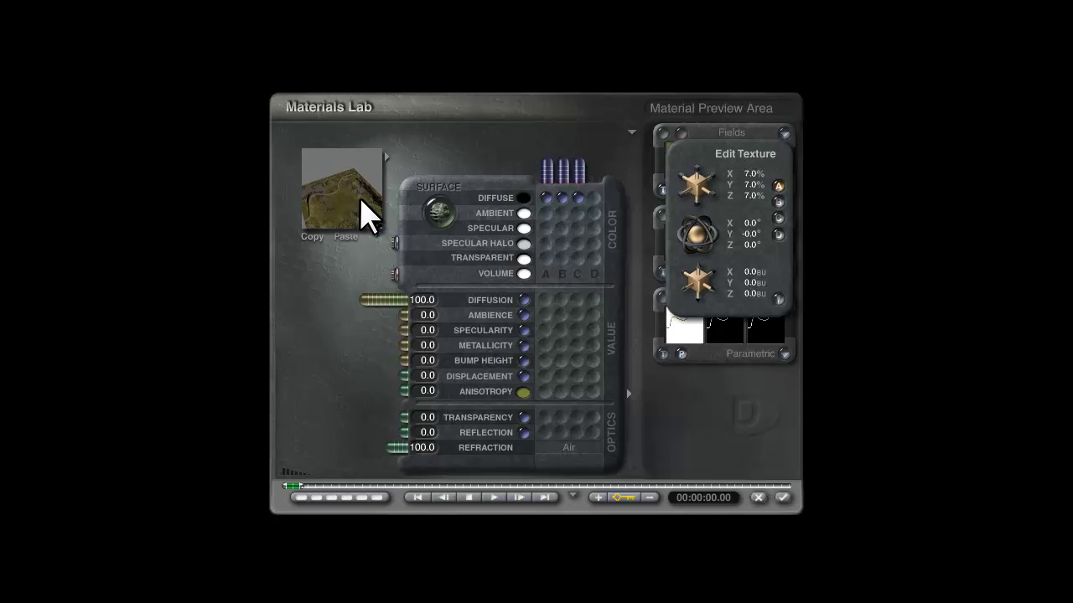
{"action": "left_click", "coordinate": [782, 307]}
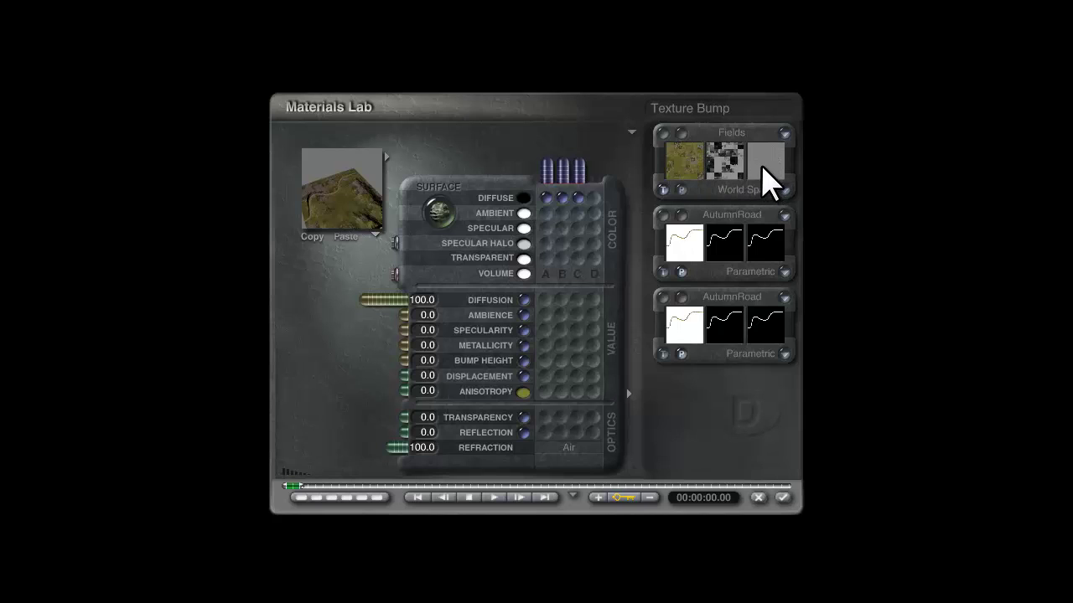
Step: Drive the material's bump height with texture A and set it to 100.0
{"action": "left_click", "coordinate": [545, 361]}
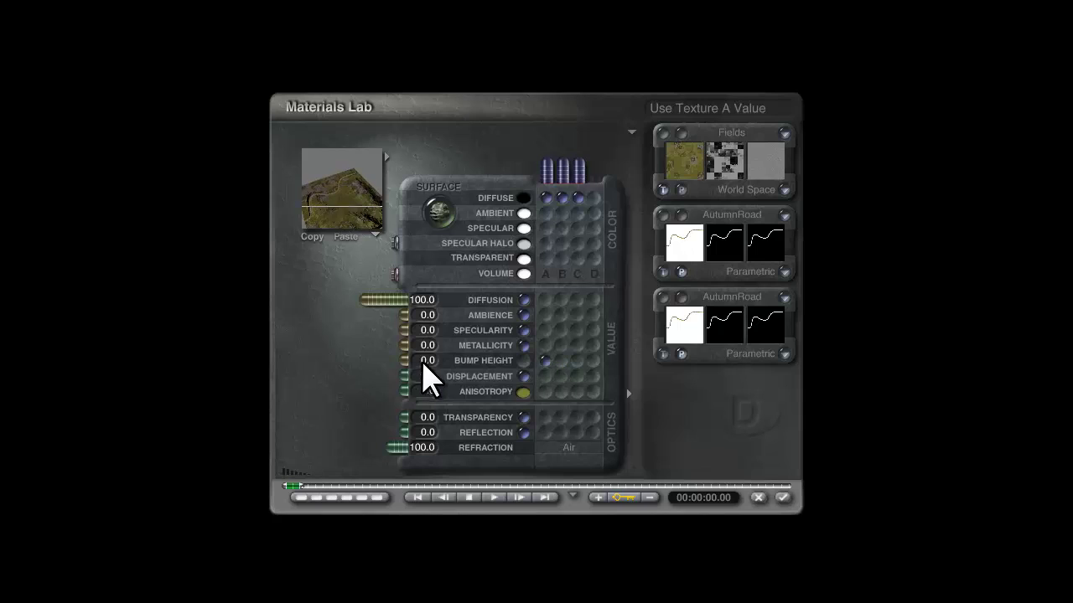
{"action": "left_click_drag", "start_coordinate": [422, 363], "coordinate": [323, 364]}
{"action": "left_click_drag", "start_coordinate": [428, 366], "coordinate": [295, 292]}
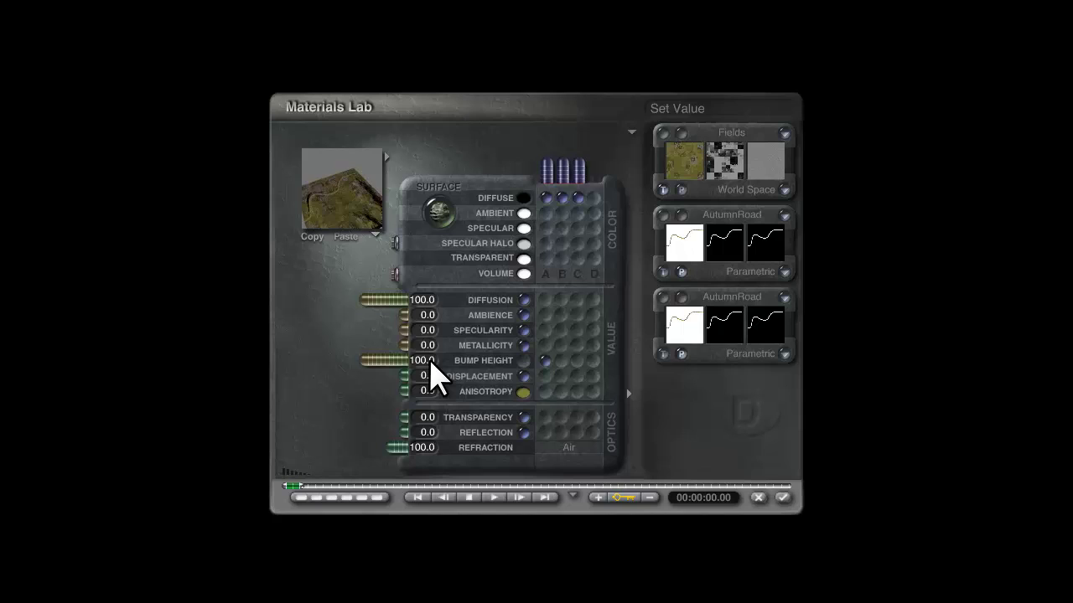
{"action": "left_click", "coordinate": [352, 232]}
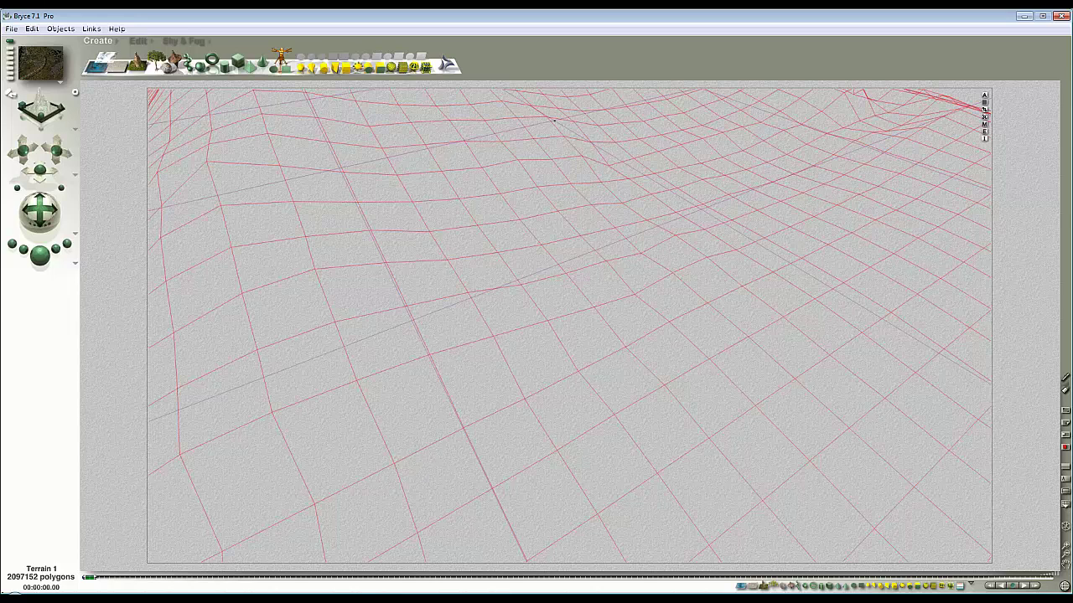
Step: Switch to the web browser and view the Roadmaking thread on the DAZ forum
{"action": "left_click", "coordinate": [201, 579]}
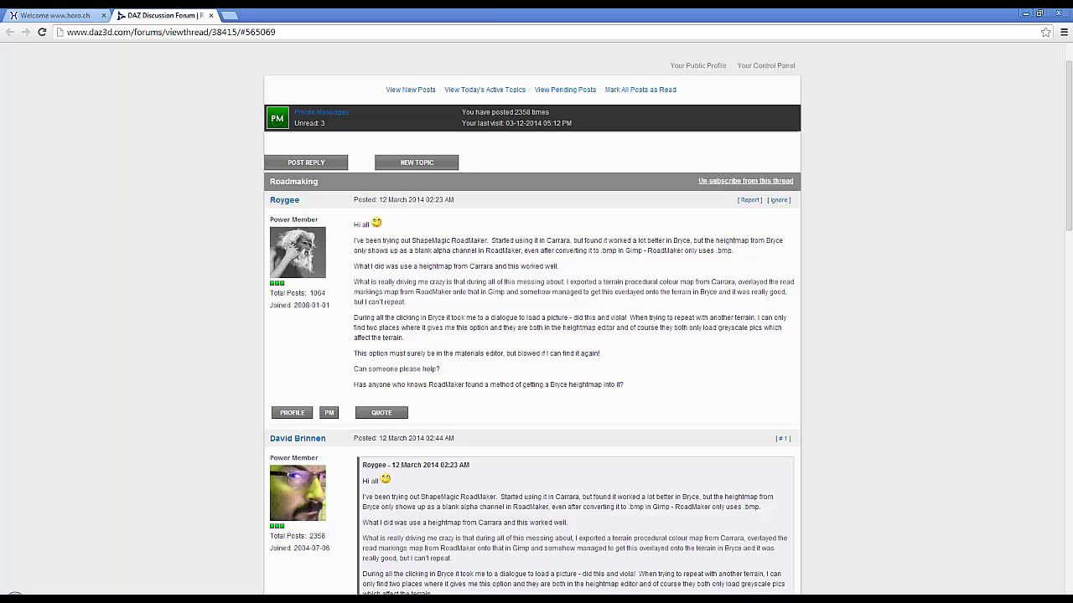
Step: Read the replies in the Roadmaking thread about 16-bit greyscale height maps and mapping a picture onto a terrain
{"action": "left_click", "coordinate": [84, 17]}
{"action": "left_click", "coordinate": [159, 16]}
{"action": "scroll", "coordinate": [427, 310], "scroll_direction": "down", "scroll_amount": 2}
{"action": "scroll", "coordinate": [426, 310], "scroll_direction": "down", "scroll_amount": 11}
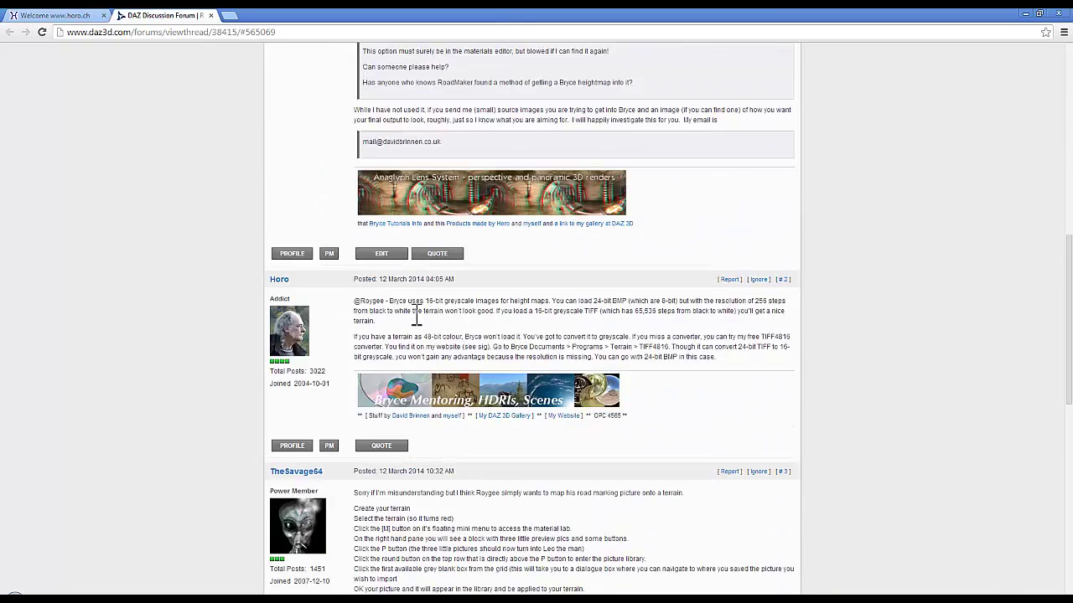
{"action": "scroll", "coordinate": [510, 251], "scroll_direction": "up", "scroll_amount": 1}
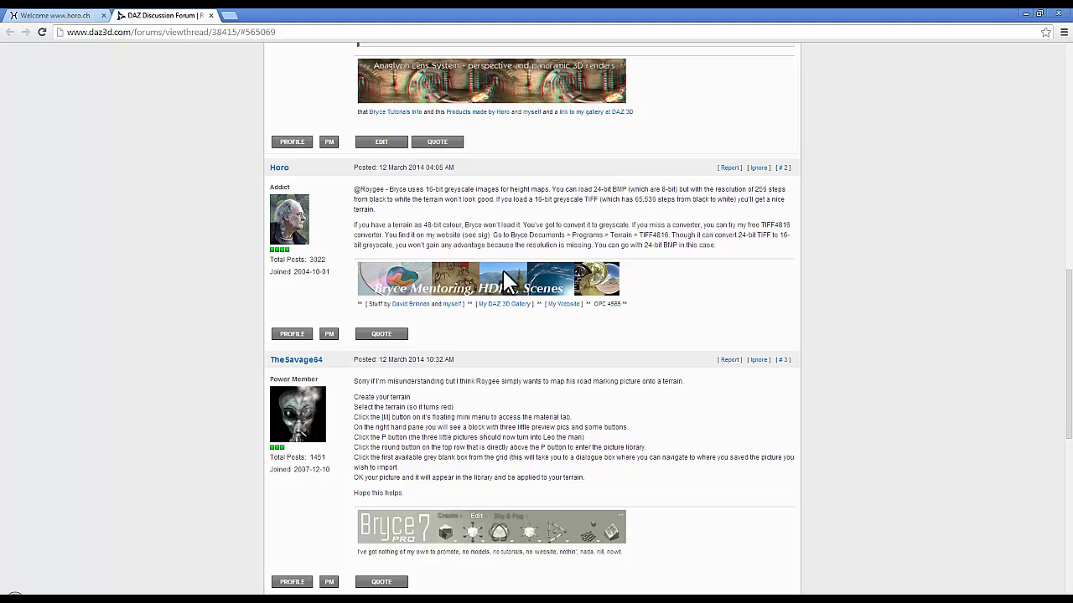
Step: On horo.ch, open the English Bryce Documents and view the Terrain section of the programs page
{"action": "left_click", "coordinate": [73, 17]}
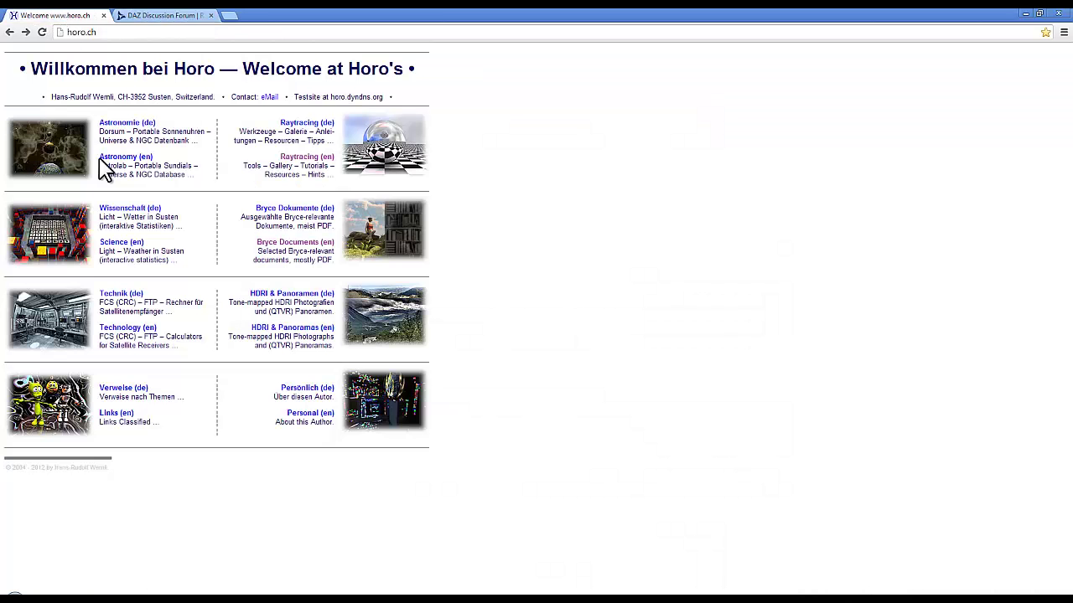
{"action": "left_click", "coordinate": [298, 248]}
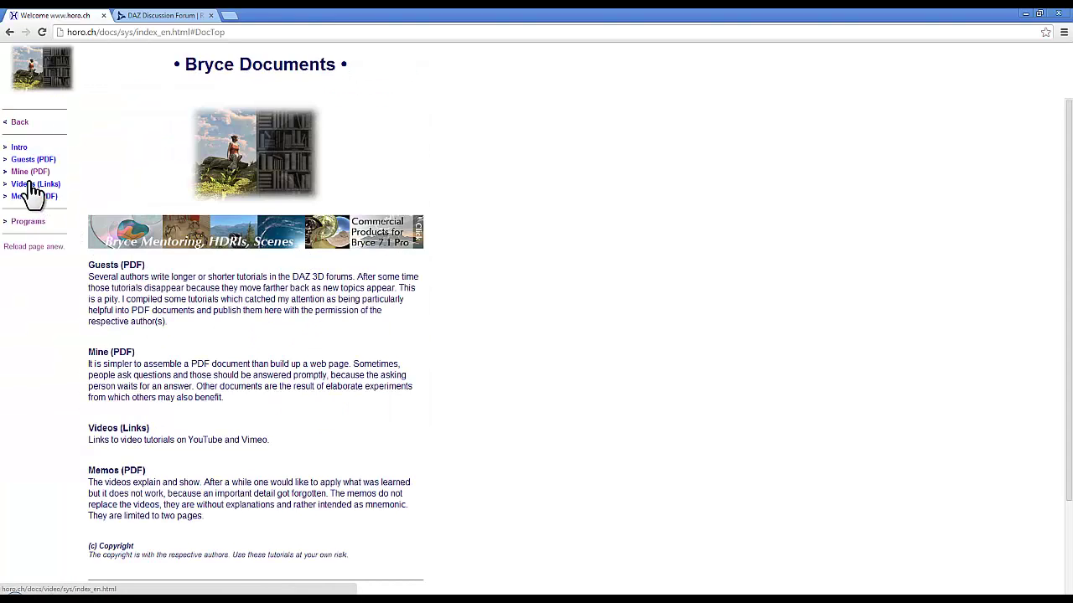
{"action": "left_click", "coordinate": [25, 222]}
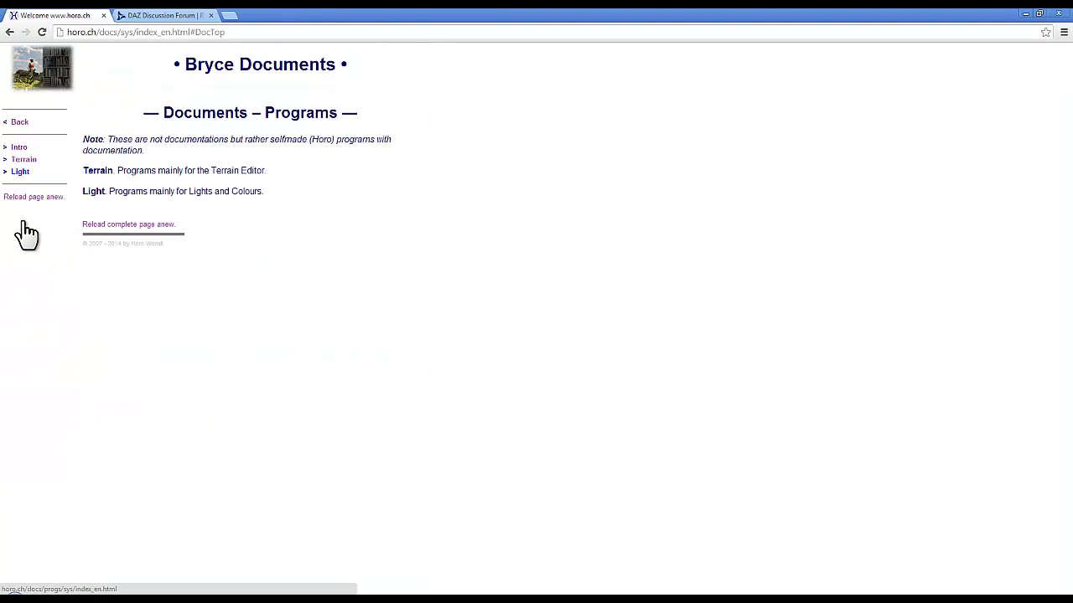
{"action": "left_click", "coordinate": [23, 161]}
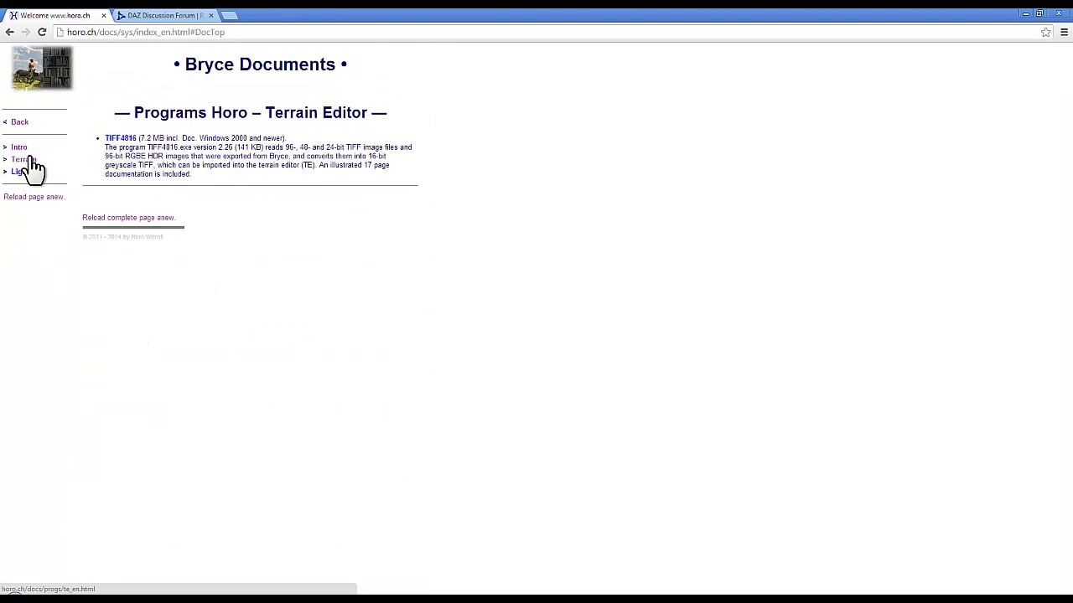
Step: Download the TIFF4816 converter archive and keep the file despite the browser's warning
{"action": "left_click", "coordinate": [122, 140]}
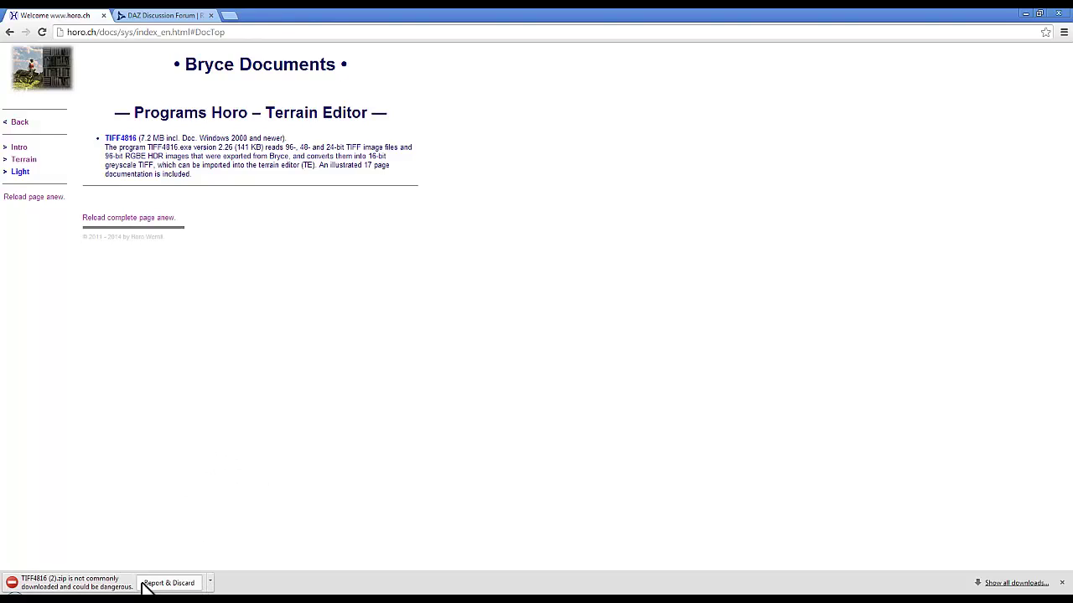
{"action": "left_click", "coordinate": [210, 582]}
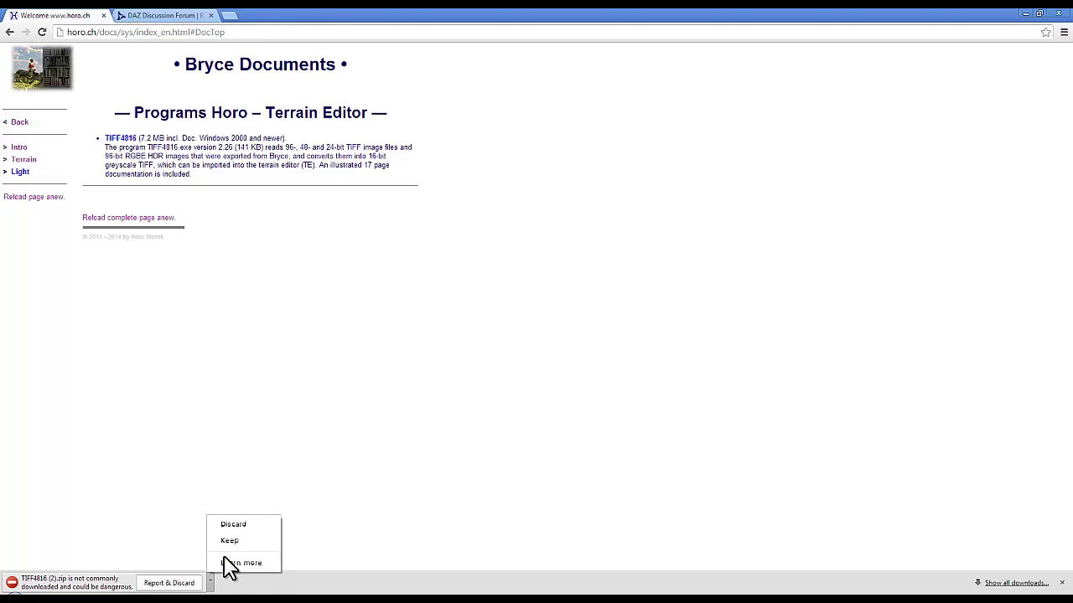
{"action": "left_click", "coordinate": [235, 543]}
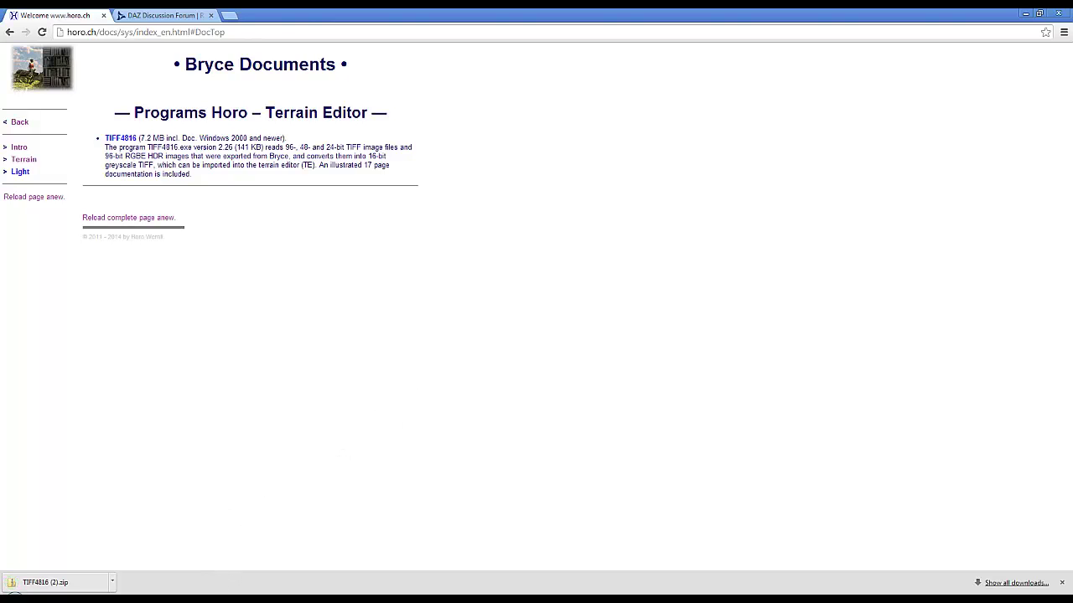
Step: Open the downloaded TIFF4816 archive and copy its program, read-me and PDF files into the +grab this folder
{"action": "left_click", "coordinate": [55, 582]}
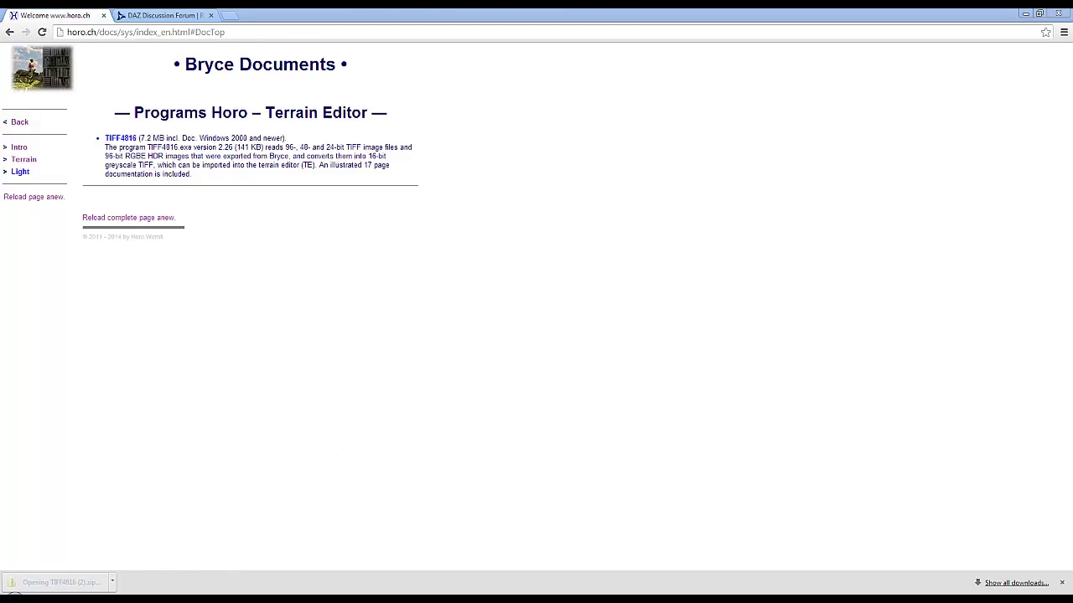
{"action": "left_click_drag", "start_coordinate": [654, 112], "coordinate": [1069, 100]}
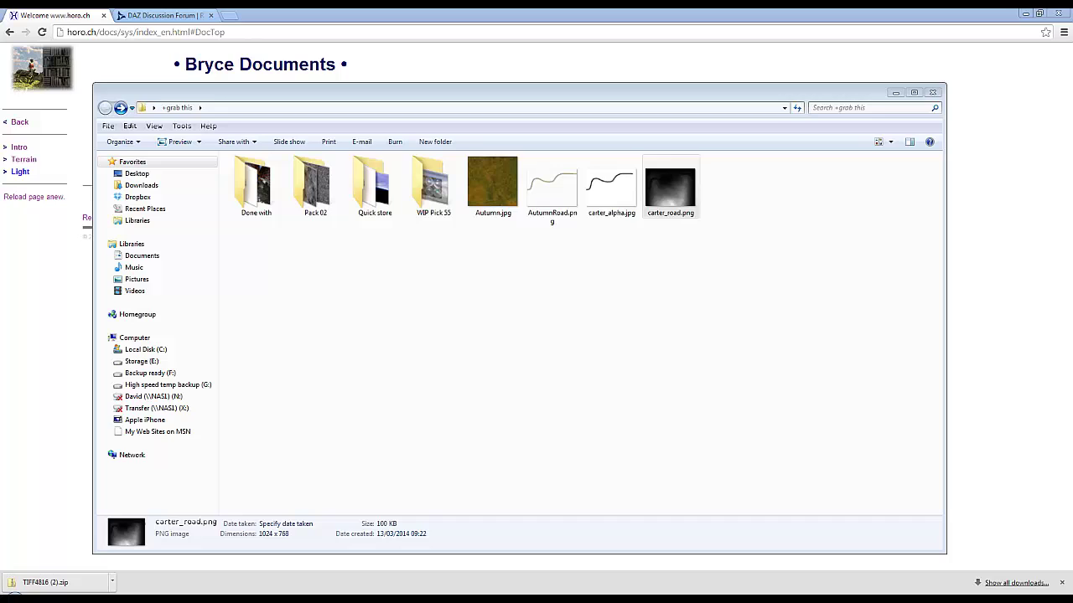
{"action": "left_click_drag", "start_coordinate": [1071, 319], "coordinate": [658, 367]}
{"action": "left_click", "coordinate": [689, 367]}
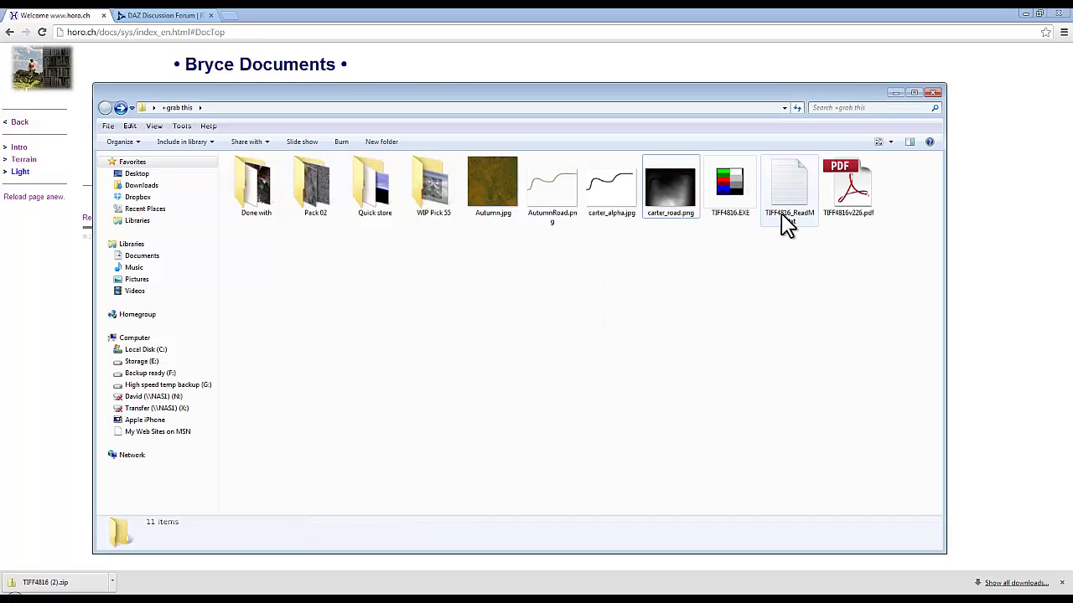
Step: Run TIFF4816.EXE to view its conversion options, close it and return to Bryce
{"action": "double_click", "coordinate": [730, 190]}
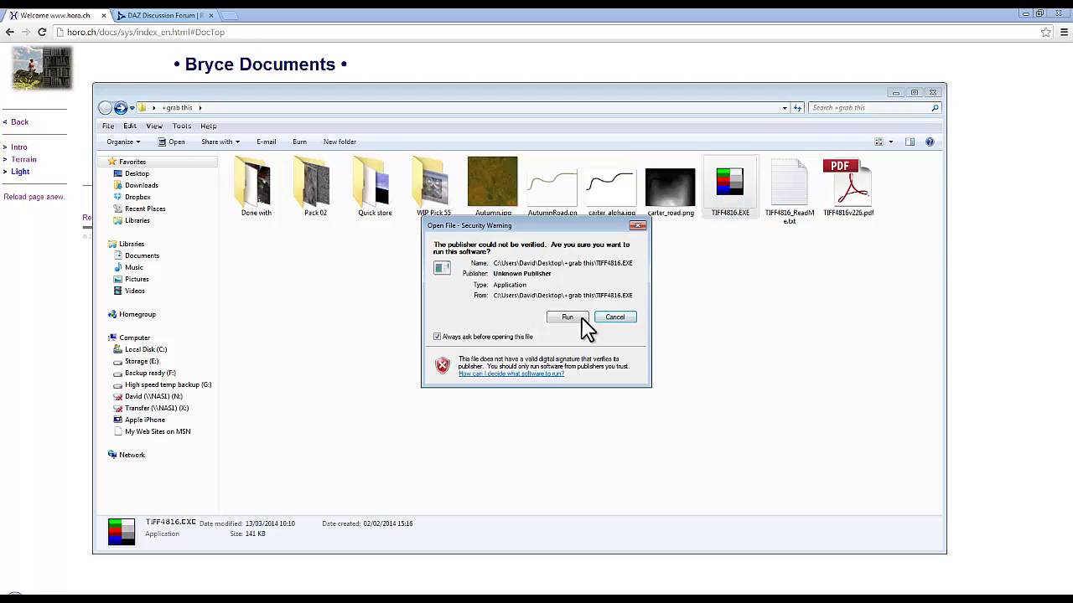
{"action": "left_click", "coordinate": [566, 318]}
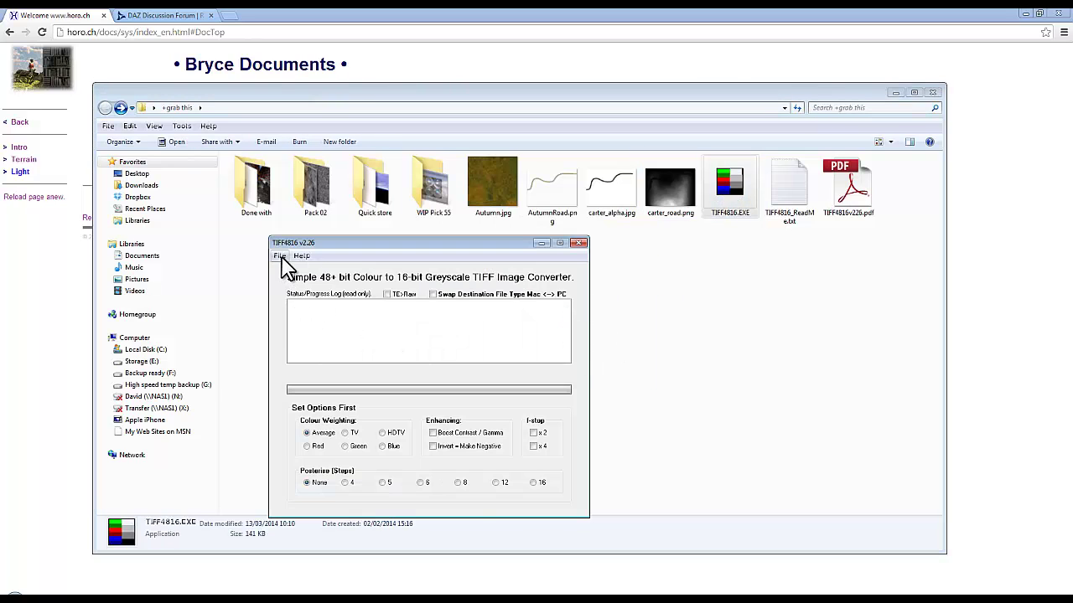
{"action": "left_click", "coordinate": [578, 244]}
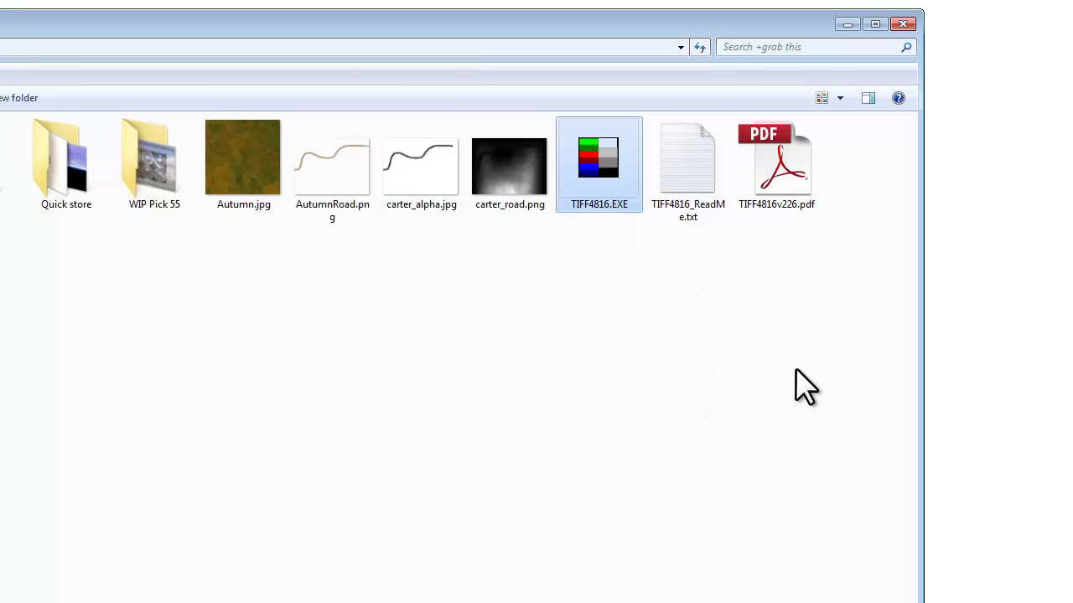
{"action": "left_click", "coordinate": [847, 26]}
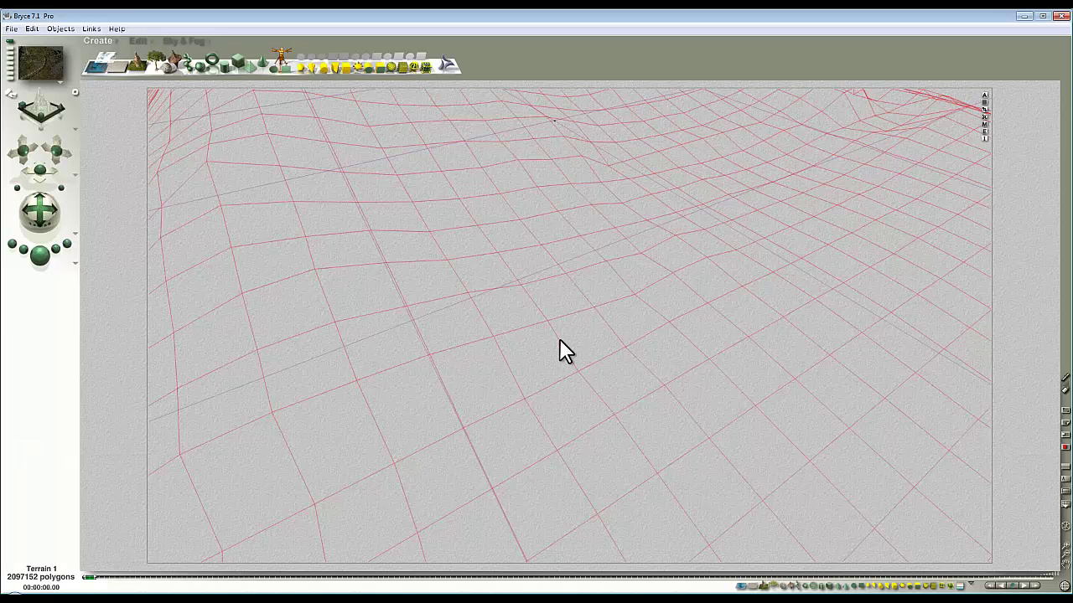
Step: Try the Eroded effect on the terrain in the Terrain Editor and render it, then undo the erosion
{"action": "left_click", "coordinate": [986, 132]}
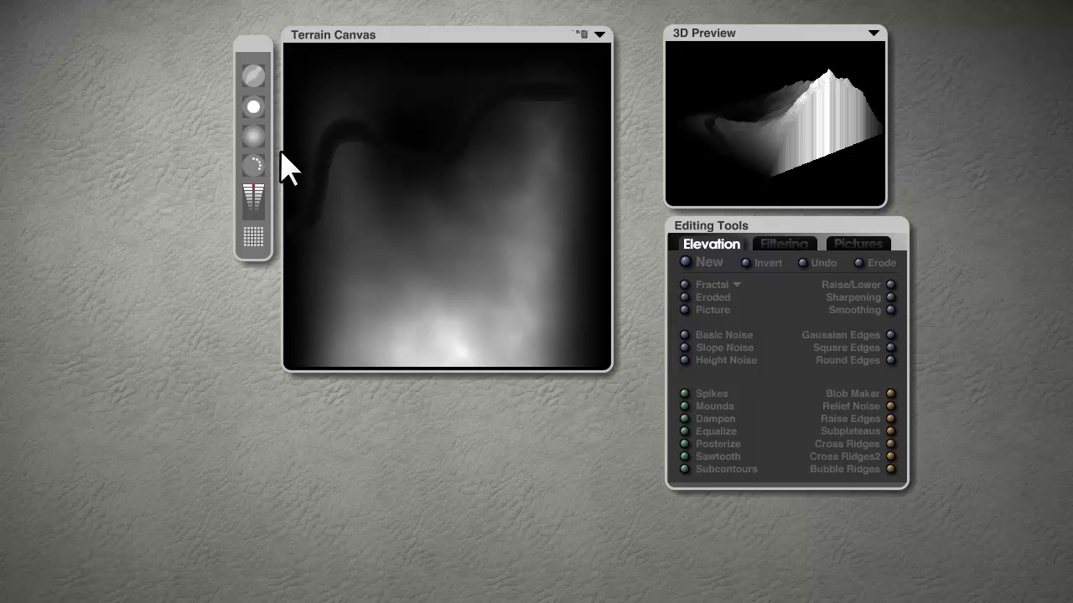
{"action": "left_click_drag", "start_coordinate": [687, 295], "coordinate": [429, 266]}
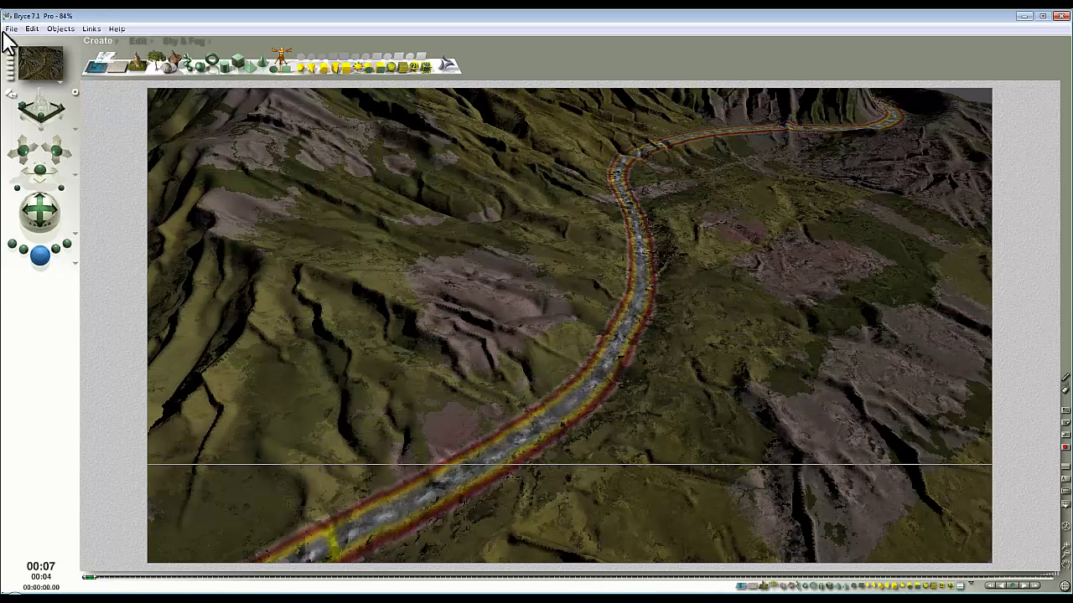
{"action": "left_click", "coordinate": [644, 340]}
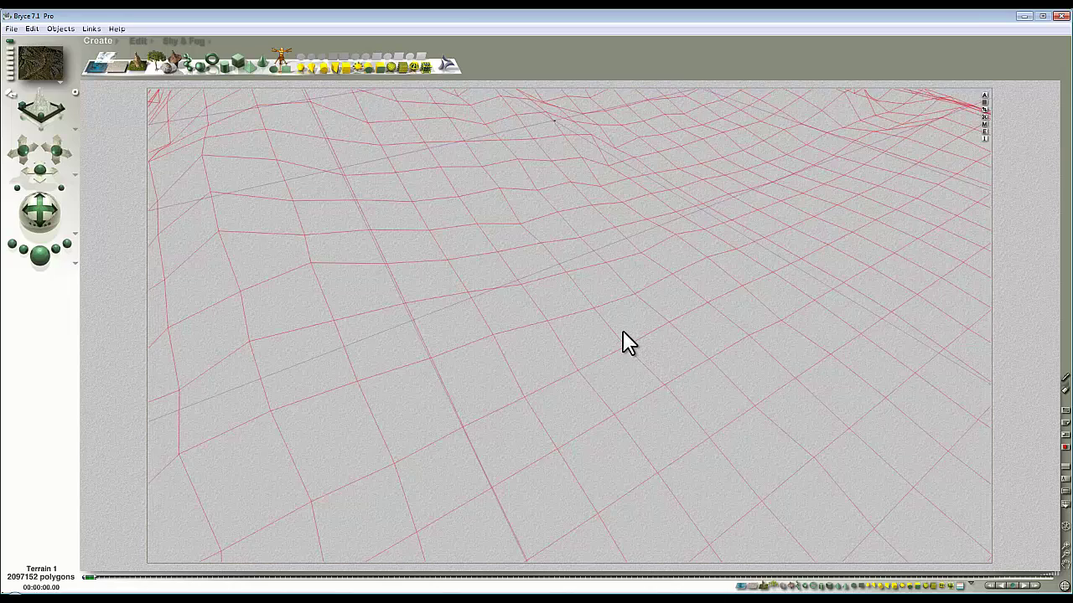
{"action": "left_click", "coordinate": [625, 341]}
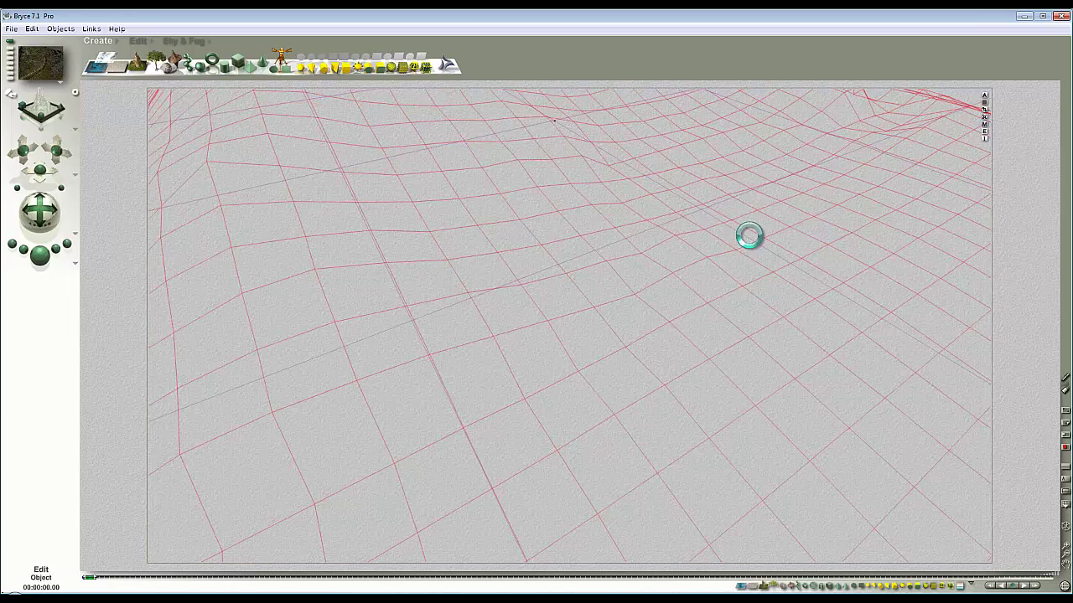
Step: Reopen the terrain in the Terrain Editor and try the Mounds effect on its elevation
{"action": "key", "text": "ctrl+e"}
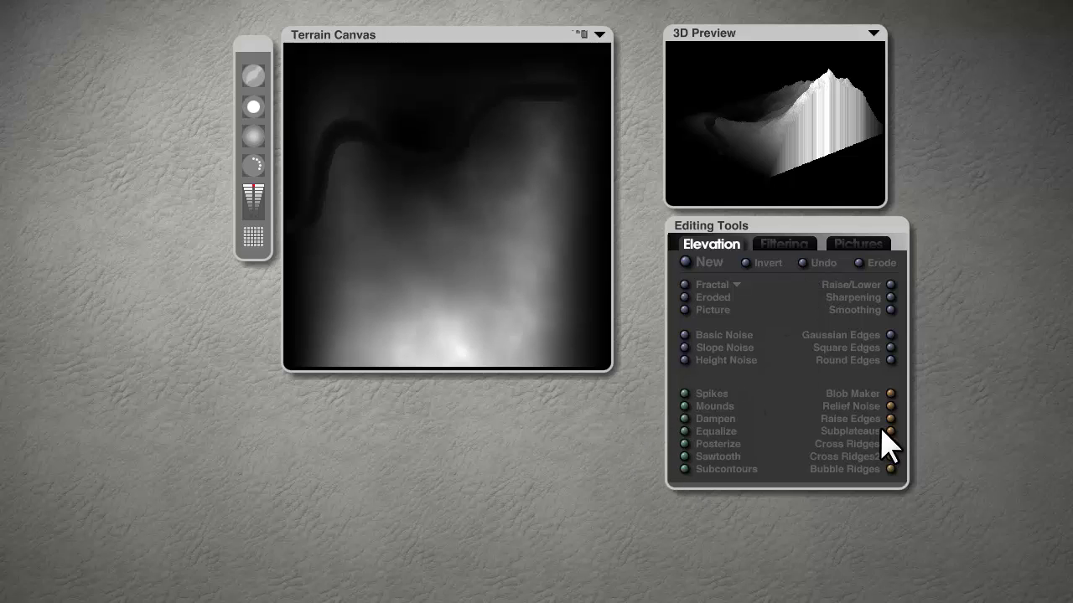
{"action": "left_click", "coordinate": [683, 406]}
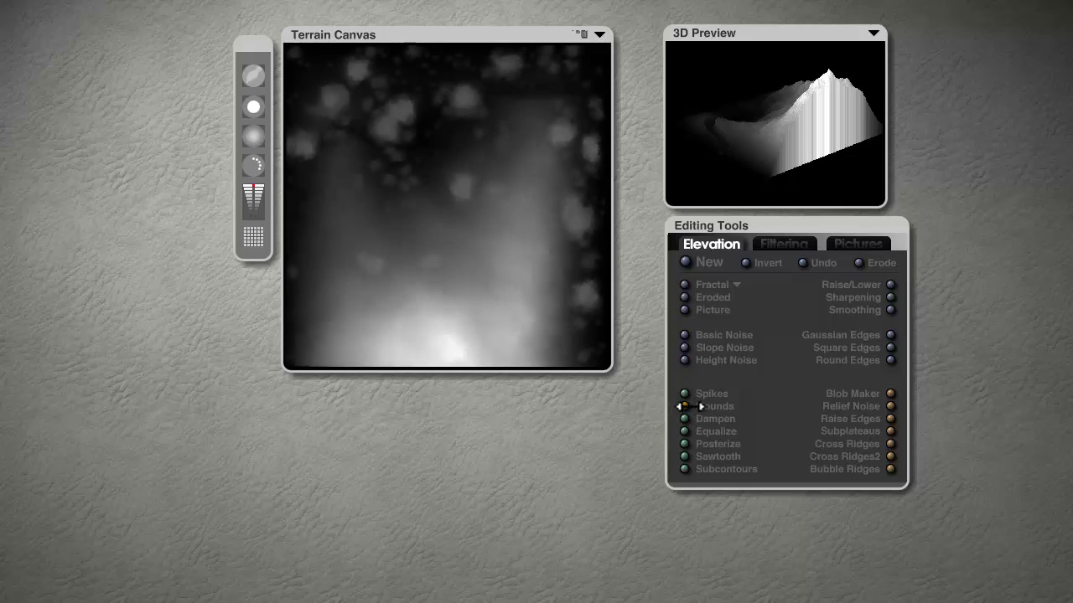
{"action": "left_click_drag", "start_coordinate": [396, 269], "coordinate": [455, 537]}
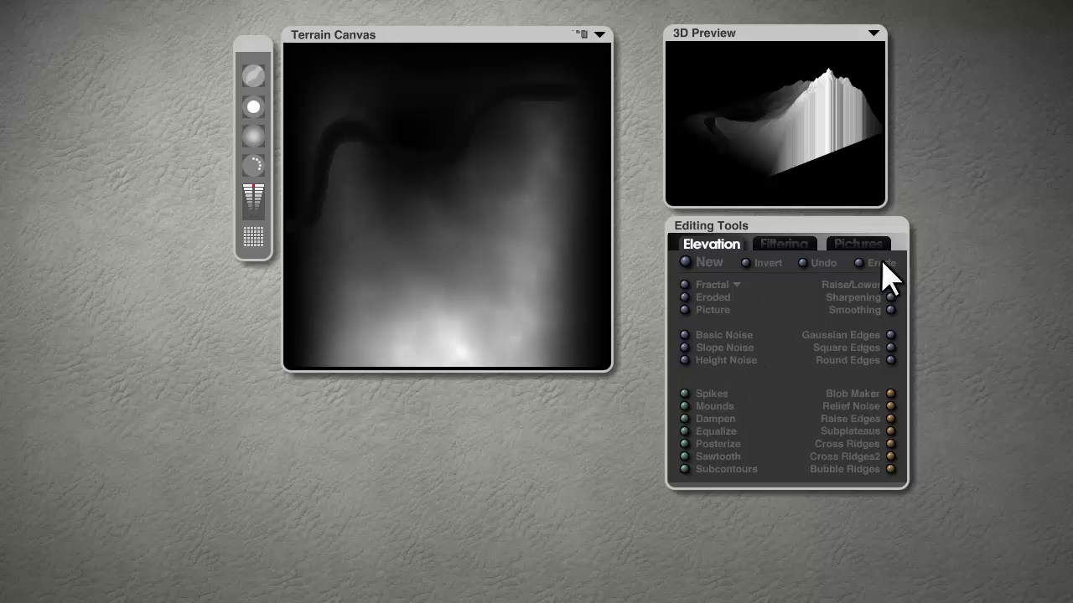
{"action": "left_click_drag", "start_coordinate": [890, 310], "coordinate": [869, 569]}
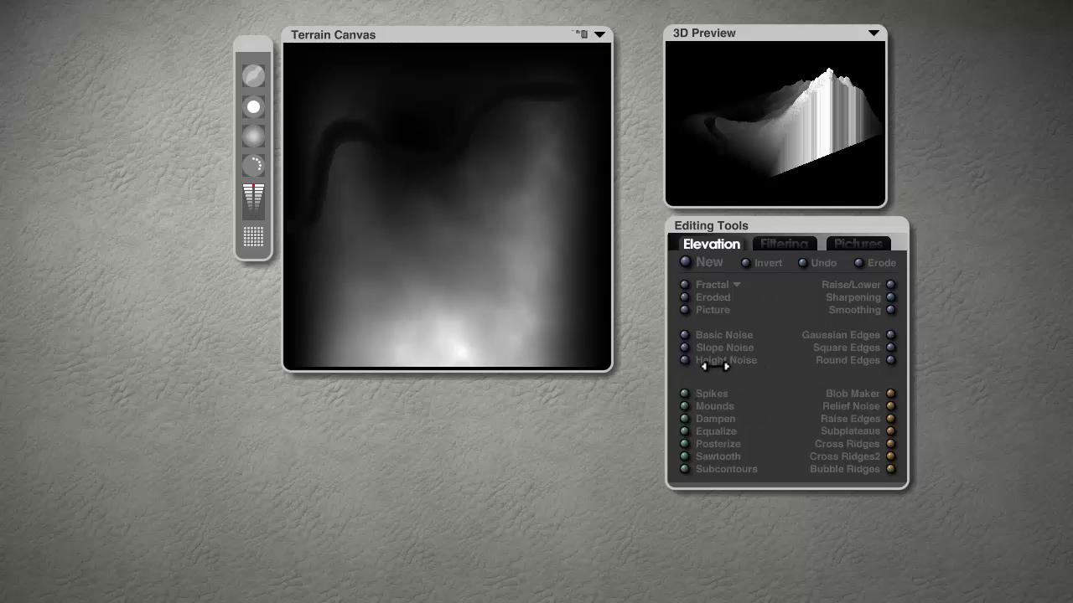
Step: Apply a slight amount of the Eroded effect to the terrain and render the scene
{"action": "left_click_drag", "start_coordinate": [691, 296], "coordinate": [686, 296]}
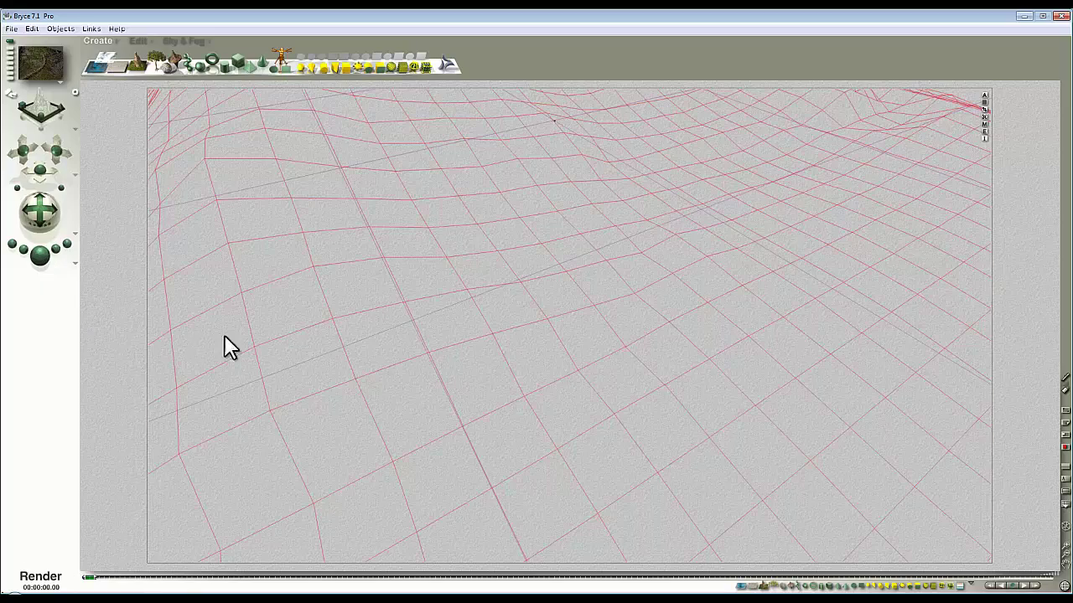
{"action": "key", "text": "ctrl+r"}
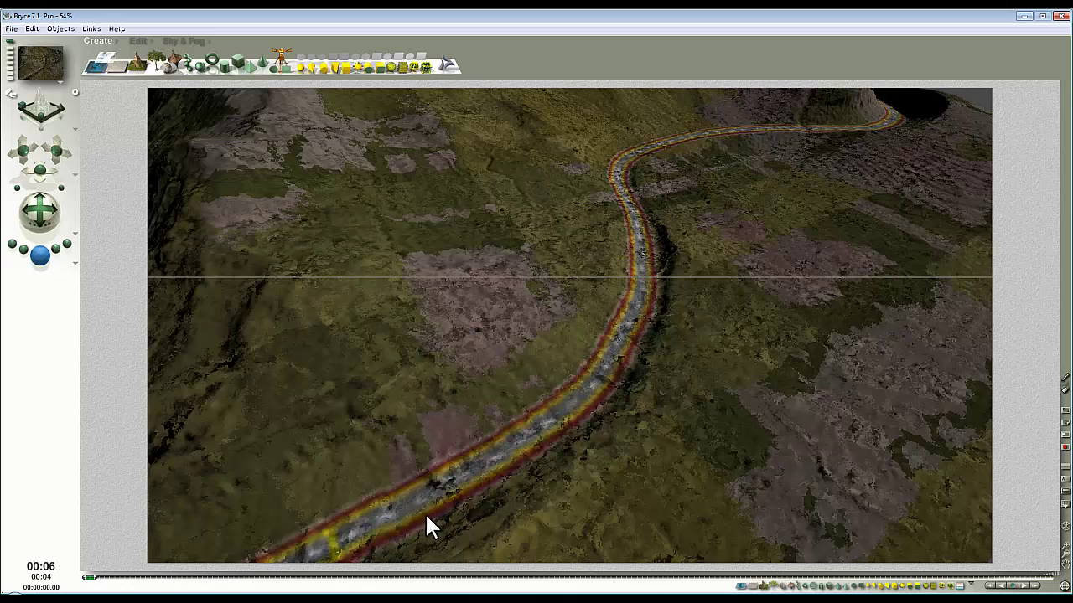
Step: Open the terrain's material and switch its bump calculation to Legacy bump
{"action": "left_click", "coordinate": [616, 352]}
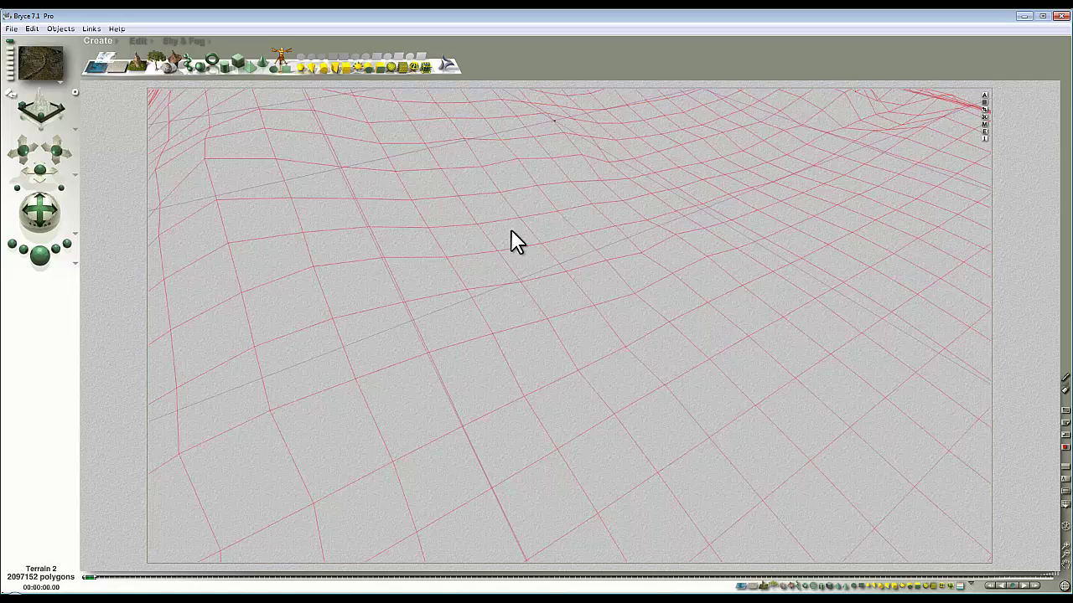
{"action": "left_click", "coordinate": [985, 124]}
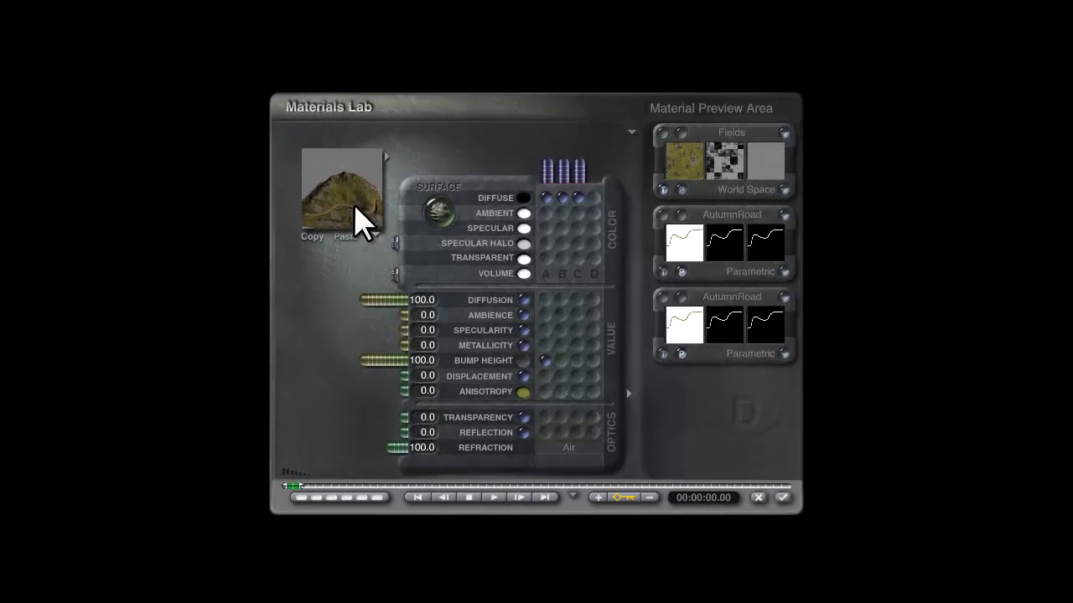
{"action": "left_click", "coordinate": [632, 132]}
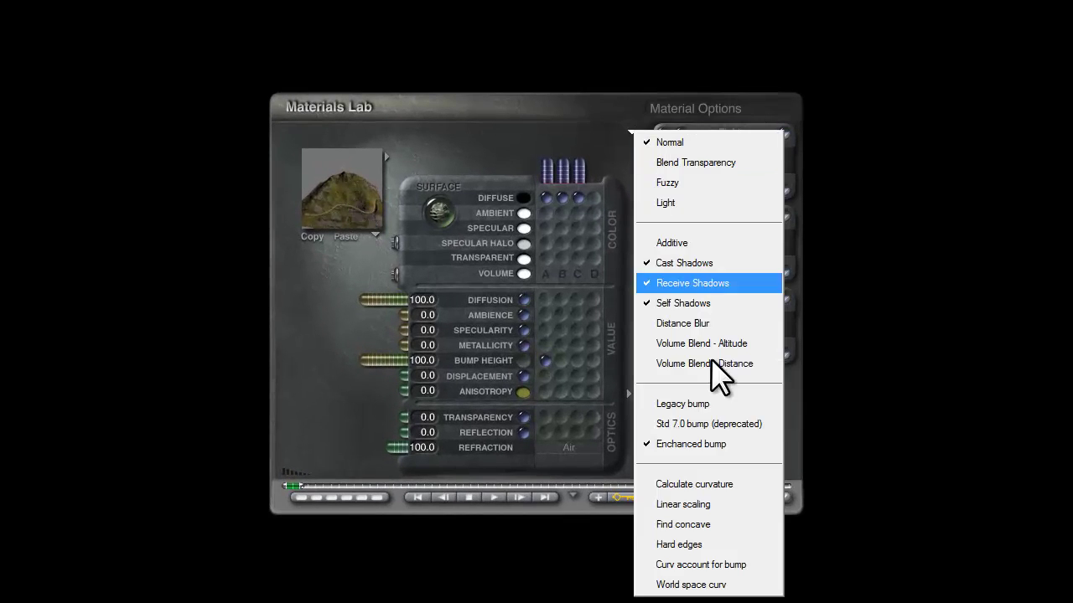
{"action": "left_click", "coordinate": [681, 404]}
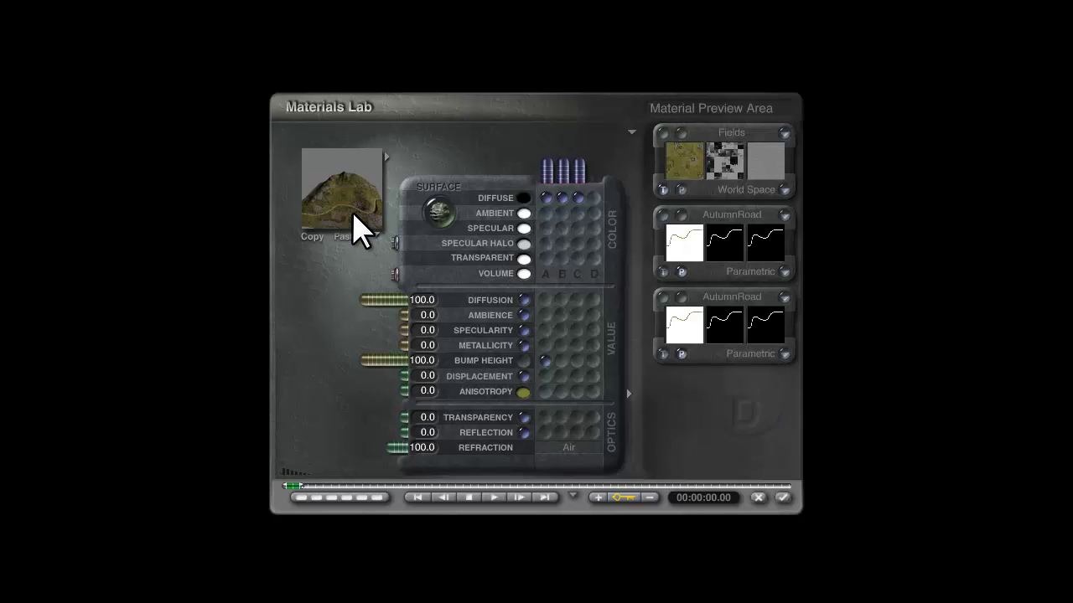
{"action": "left_click", "coordinate": [631, 133]}
{"action": "left_click", "coordinate": [578, 105]}
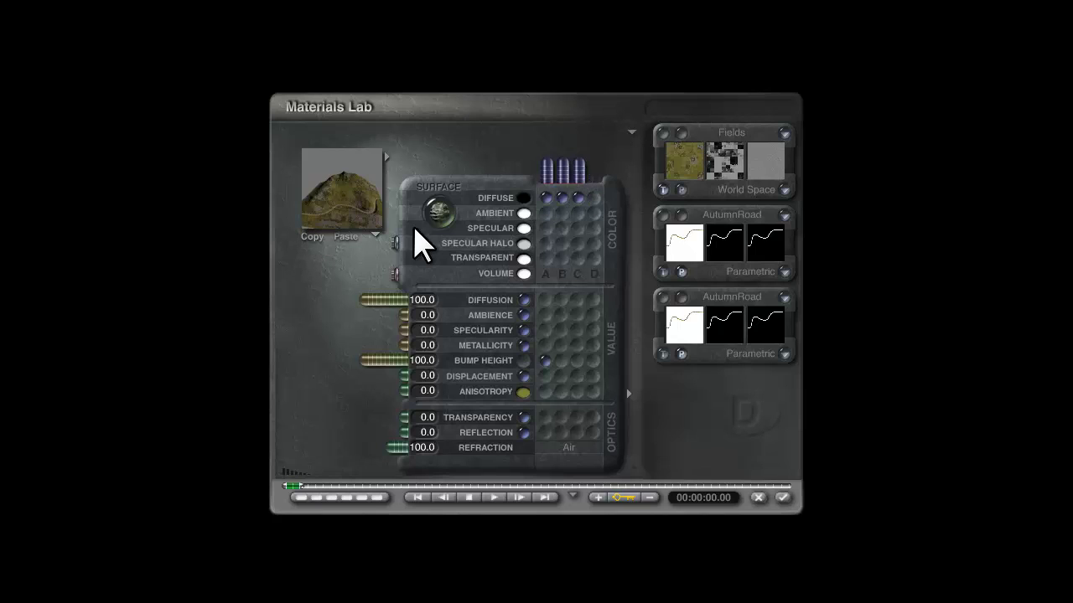
{"action": "left_click_drag", "start_coordinate": [319, 188], "coordinate": [337, 226]}
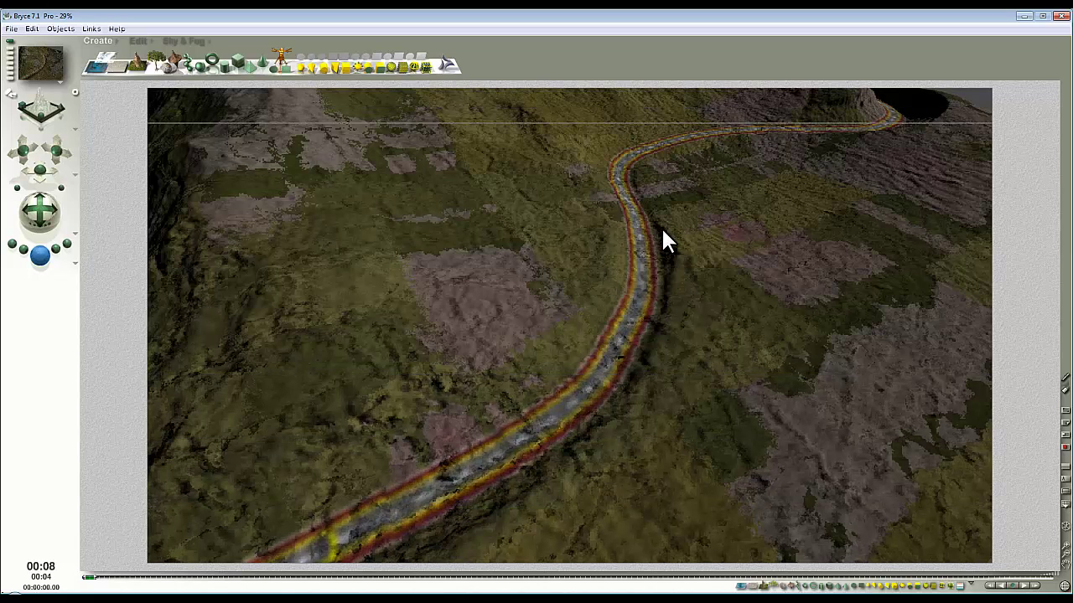
Step: Return to the wireframe view and render the road terrain again to check the bump texture
{"action": "left_click", "coordinate": [508, 186]}
{"action": "left_click", "coordinate": [528, 282]}
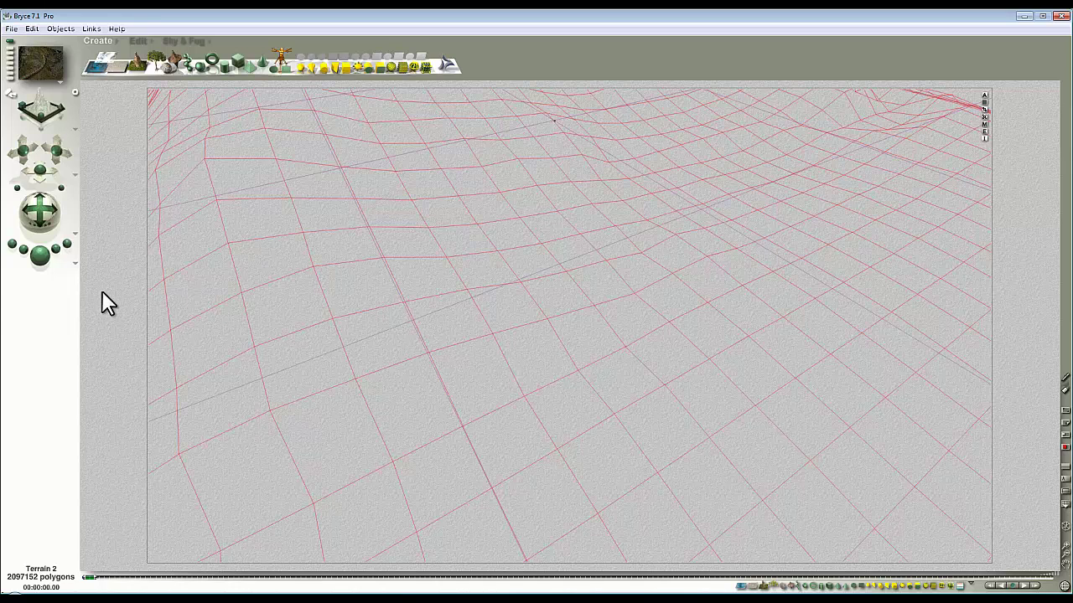
{"action": "left_click", "coordinate": [34, 256]}
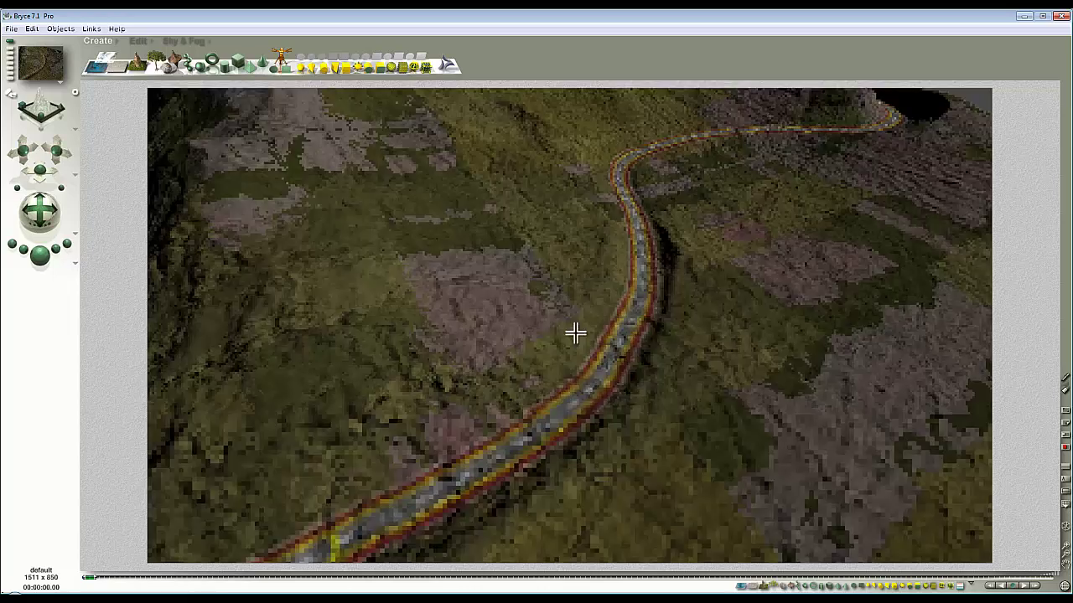
{"action": "left_click", "coordinate": [575, 334]}
{"action": "left_click", "coordinate": [44, 258]}
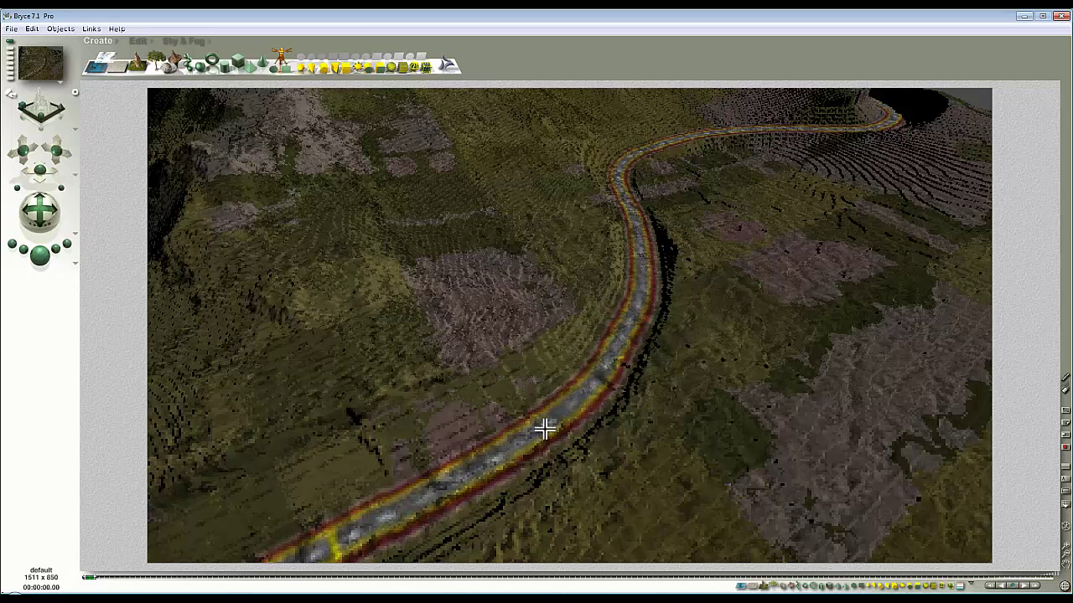
Step: Reopen the terrain in the Terrain Editor and reload the dark grayscale height-map picture as its elevation
{"action": "left_click", "coordinate": [568, 364]}
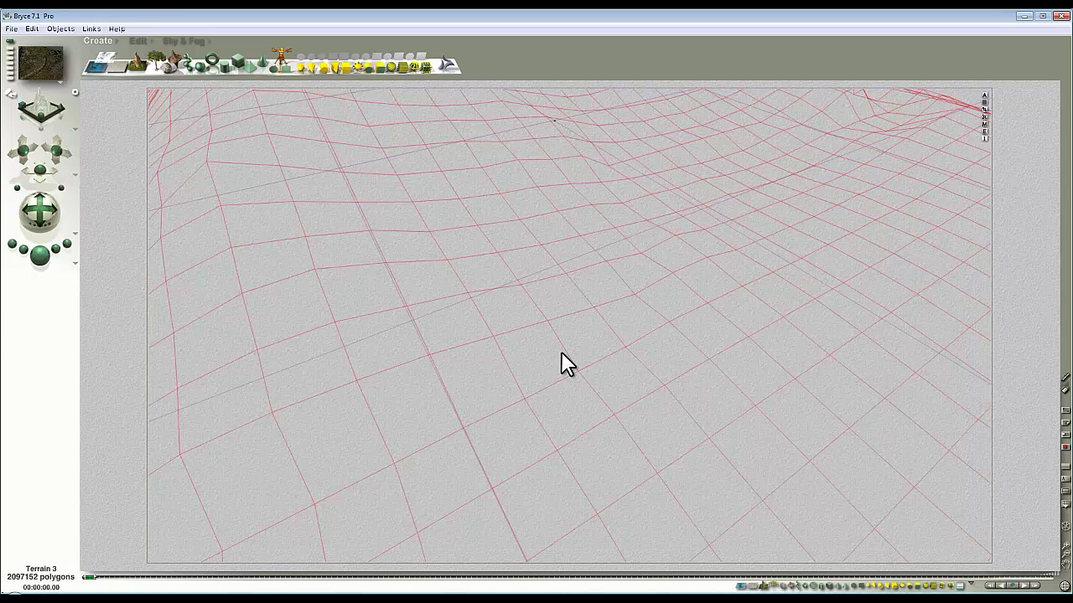
{"action": "left_click", "coordinate": [985, 131]}
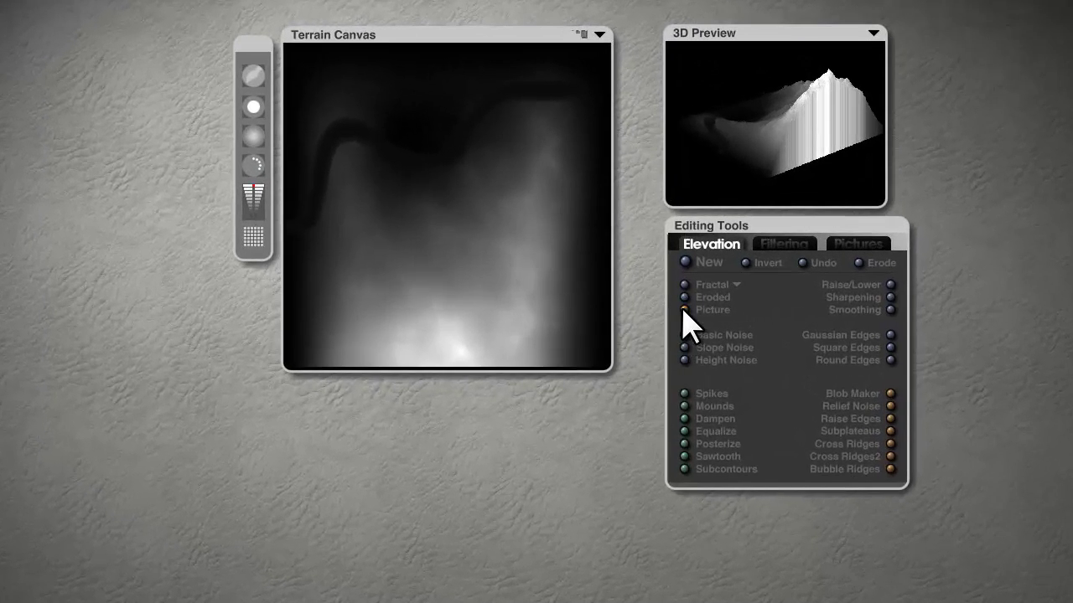
{"action": "left_click", "coordinate": [680, 309]}
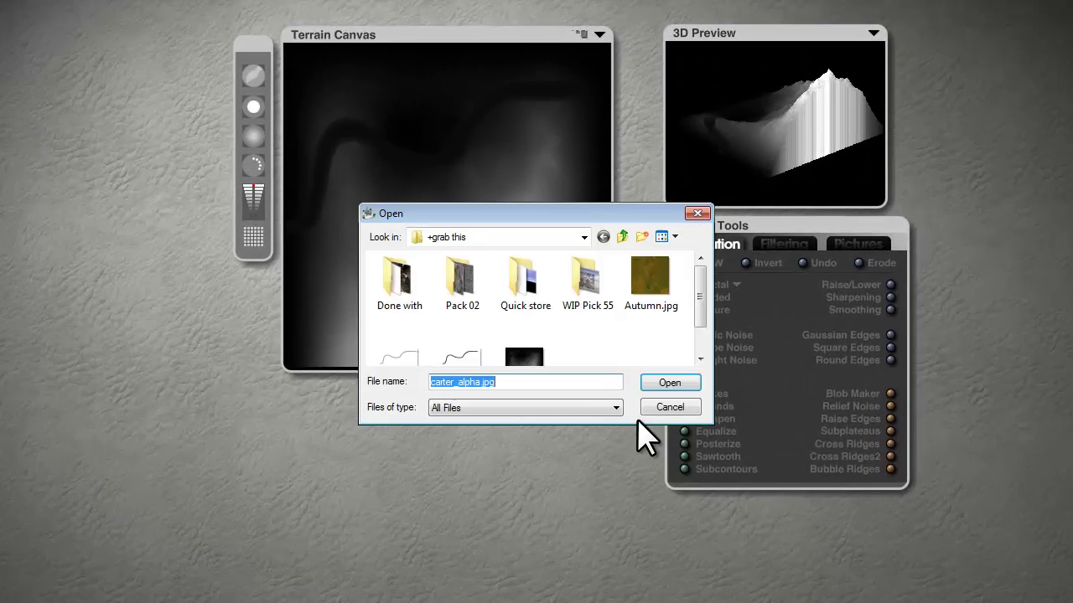
{"action": "left_click", "coordinate": [525, 352]}
{"action": "left_click", "coordinate": [670, 385]}
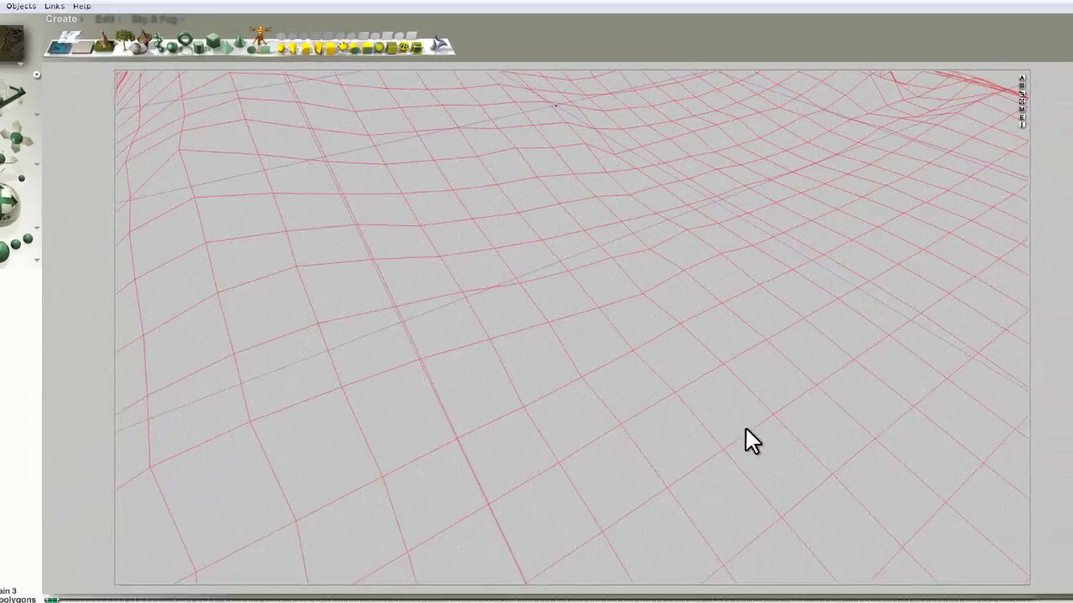
Step: Pull the camera back until the whole terrain is in frame and render the scene
{"action": "left_click_drag", "start_coordinate": [42, 172], "coordinate": [42, 173]}
{"action": "right_click", "coordinate": [553, 264]}
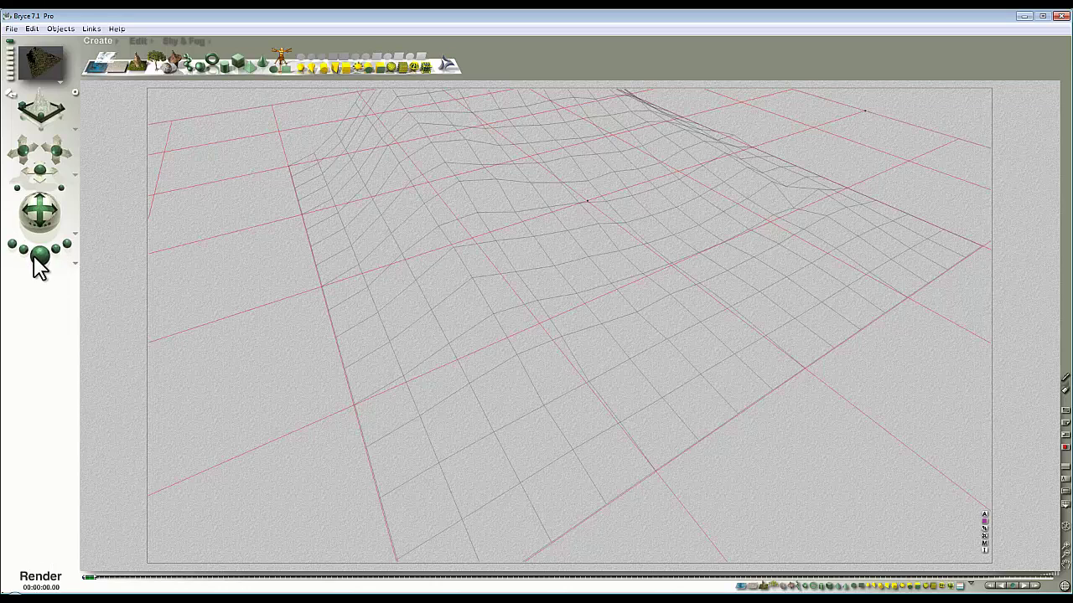
{"action": "key", "text": "ctrl+r"}
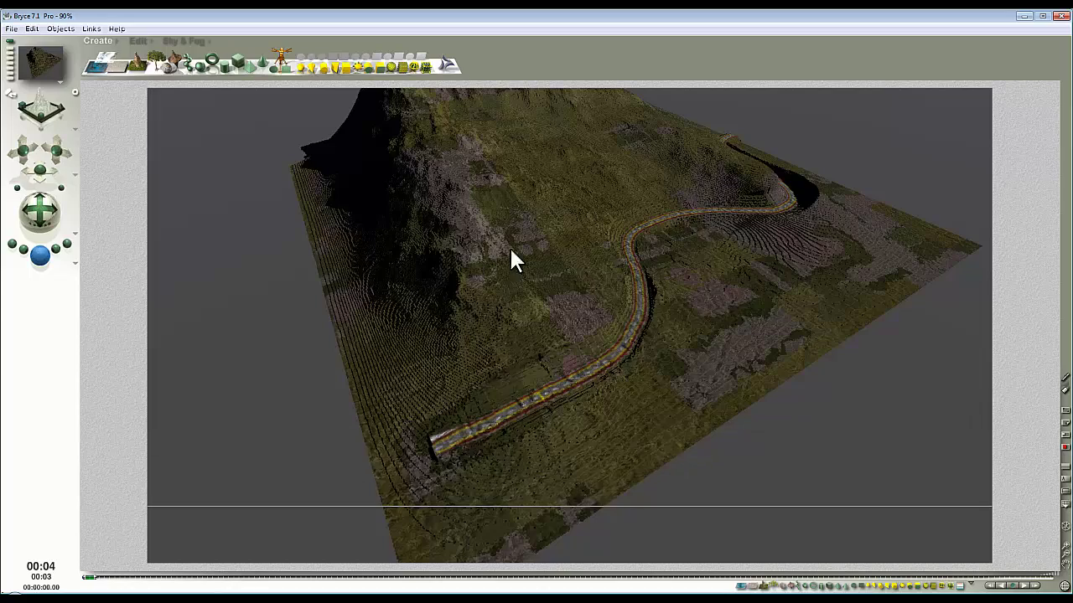
Step: Select the terrain in the top view and enlarge its X and Z size through its object attributes
{"action": "left_click", "coordinate": [441, 186]}
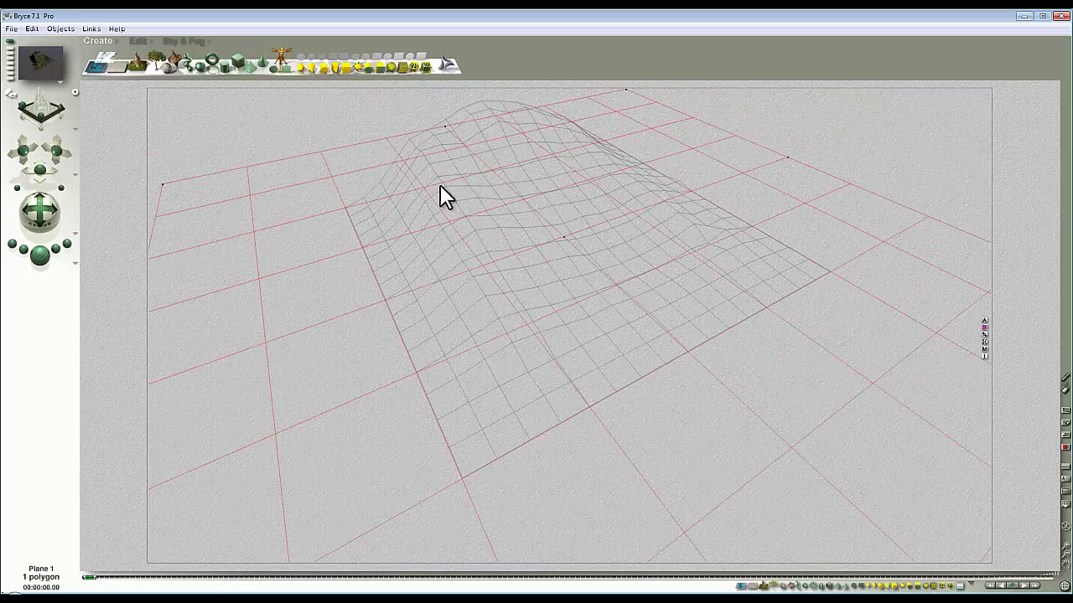
{"action": "left_click", "coordinate": [511, 140], "text": "ctrl"}
{"action": "left_click", "coordinate": [524, 150]}
{"action": "key", "text": "2"}
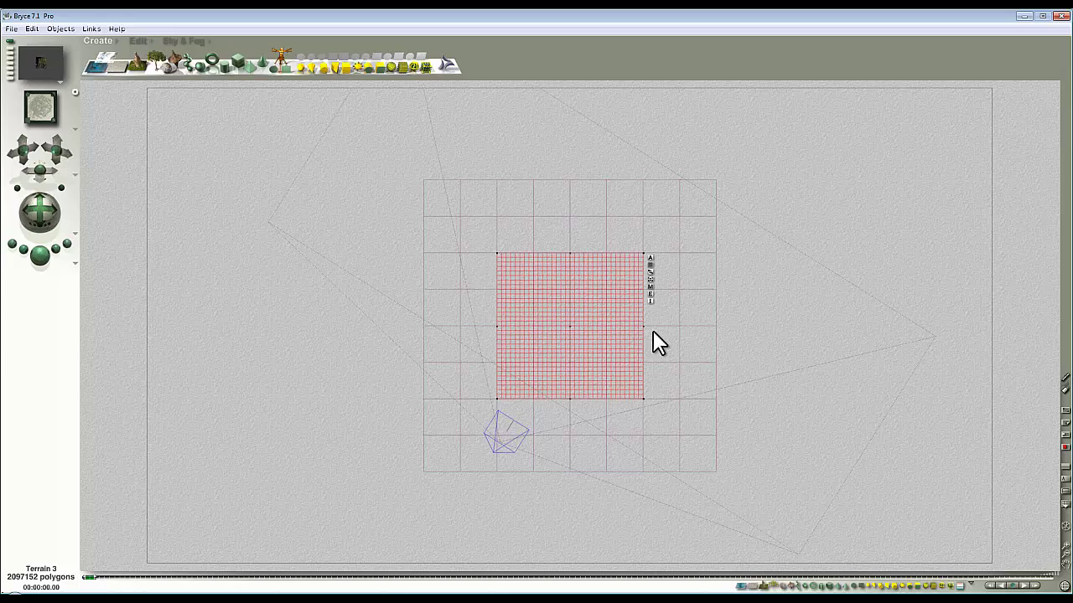
{"action": "left_click", "coordinate": [650, 258]}
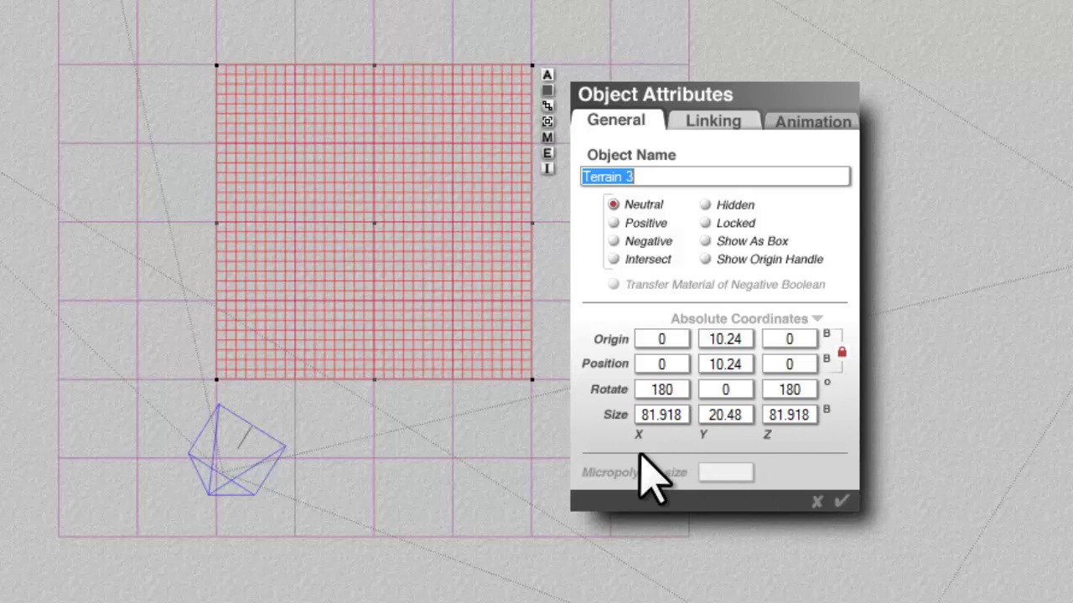
{"action": "left_click", "coordinate": [681, 415]}
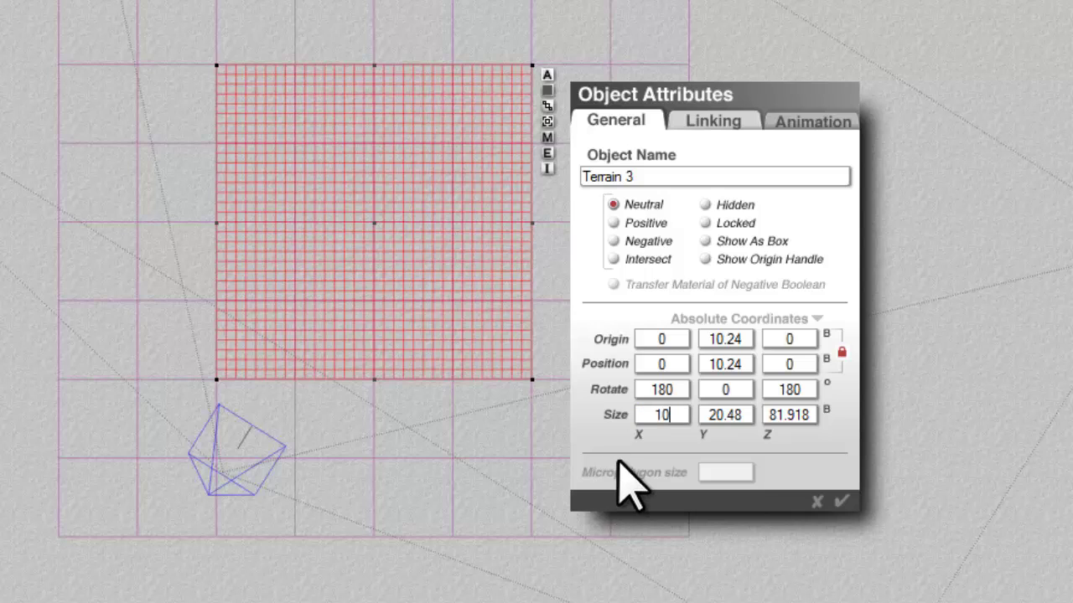
{"action": "left_click", "coordinate": [796, 415]}
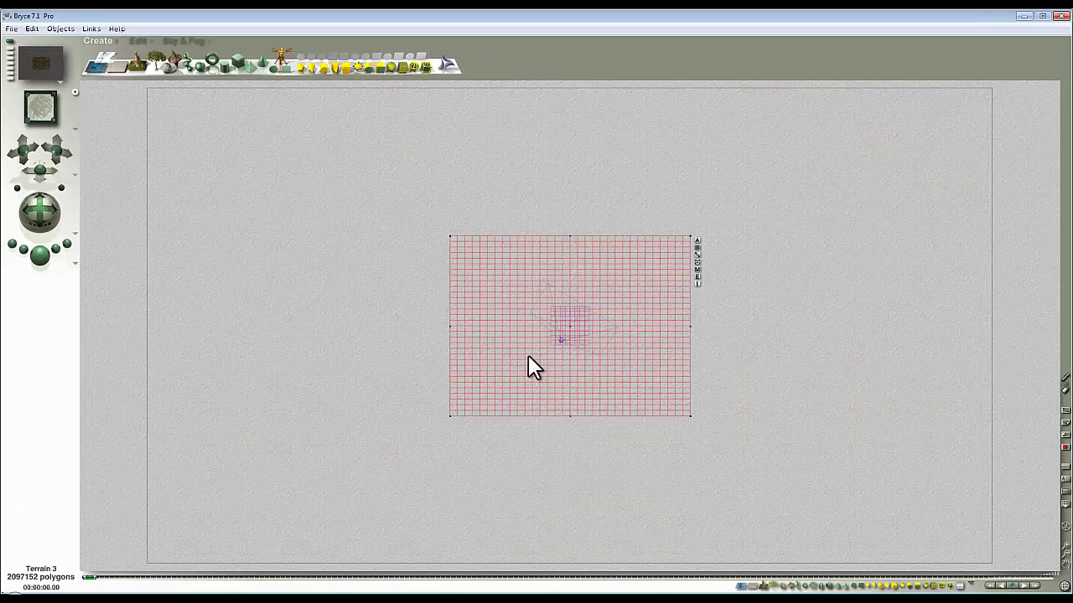
{"action": "left_click", "coordinate": [690, 417]}
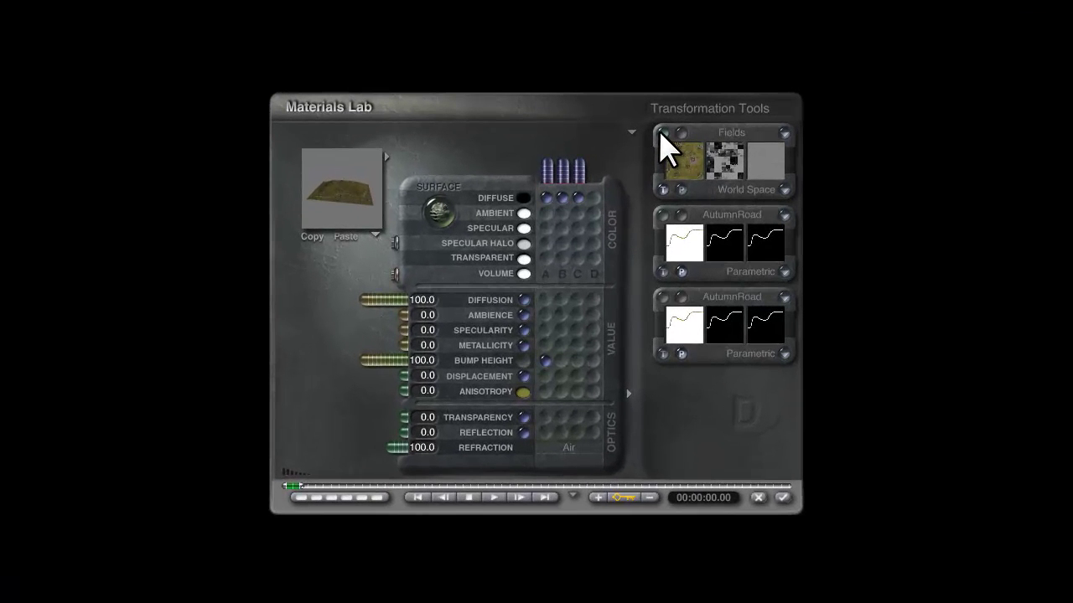
Step: Set the scale of the terrain material's ground texture to 2% on X, Y and Z and rotate the material preview
{"action": "left_click", "coordinate": [662, 131]}
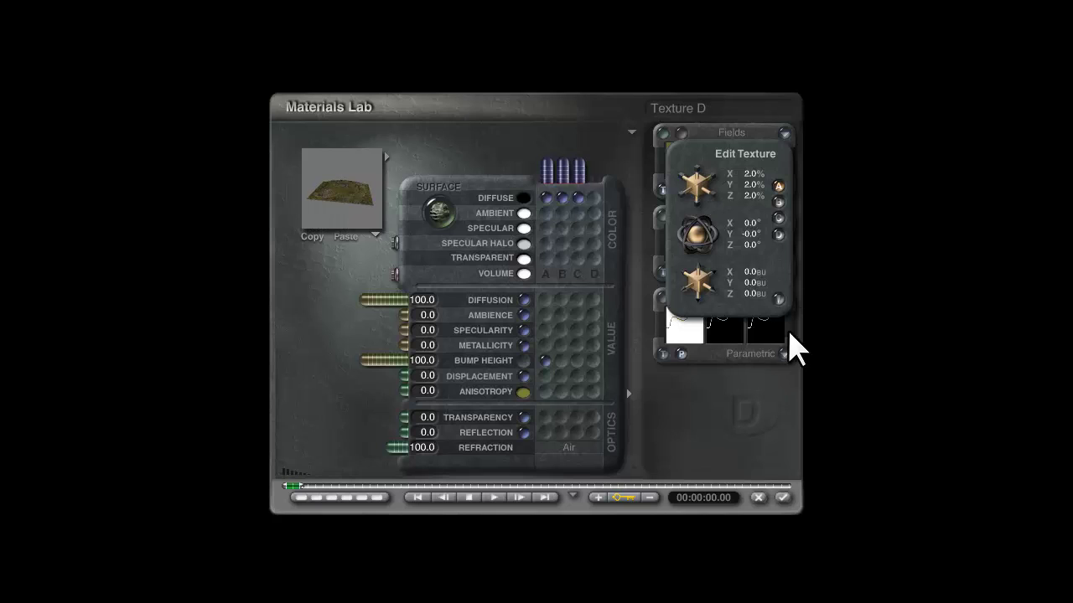
{"action": "left_click", "coordinate": [779, 299]}
{"action": "left_click_drag", "start_coordinate": [329, 207], "coordinate": [348, 225]}
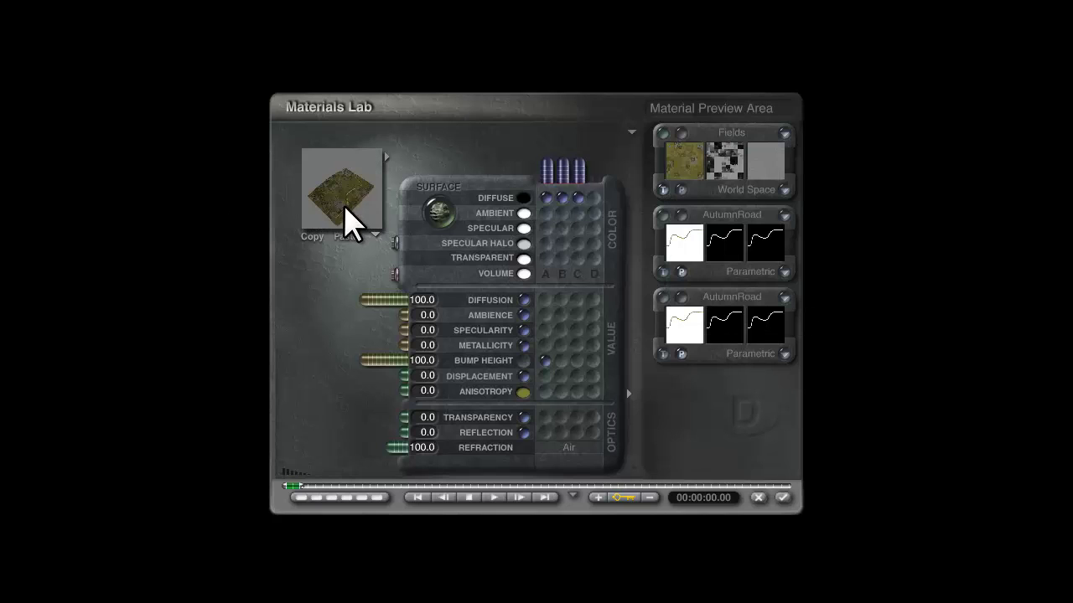
Step: Compare the material preview on the current selection and on a sphere, and return it to the selected terrain
{"action": "left_click", "coordinate": [376, 235]}
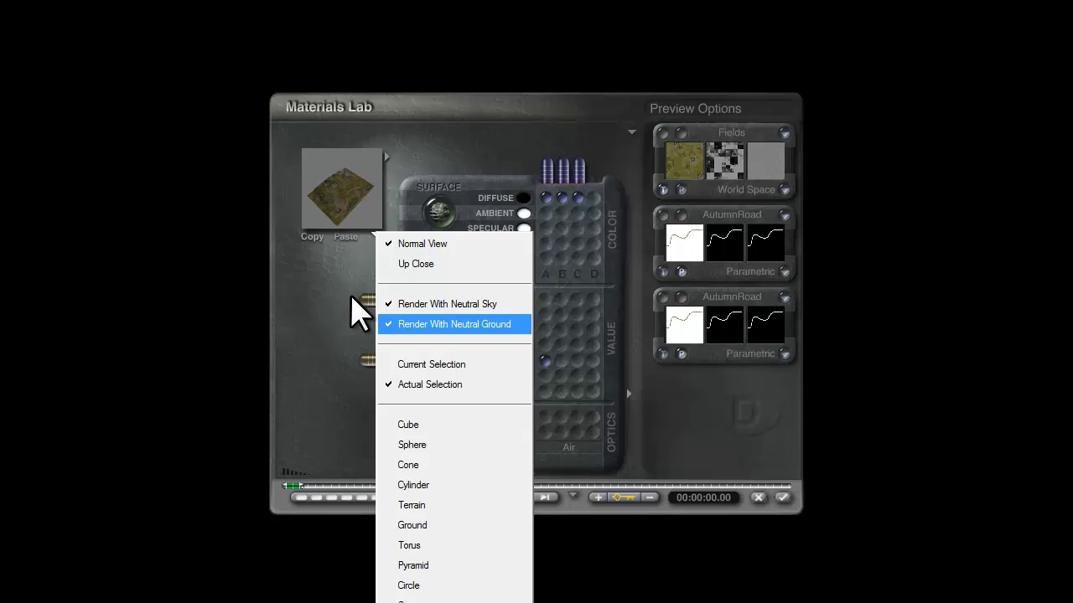
{"action": "left_click", "coordinate": [351, 285]}
{"action": "left_click", "coordinate": [375, 235]}
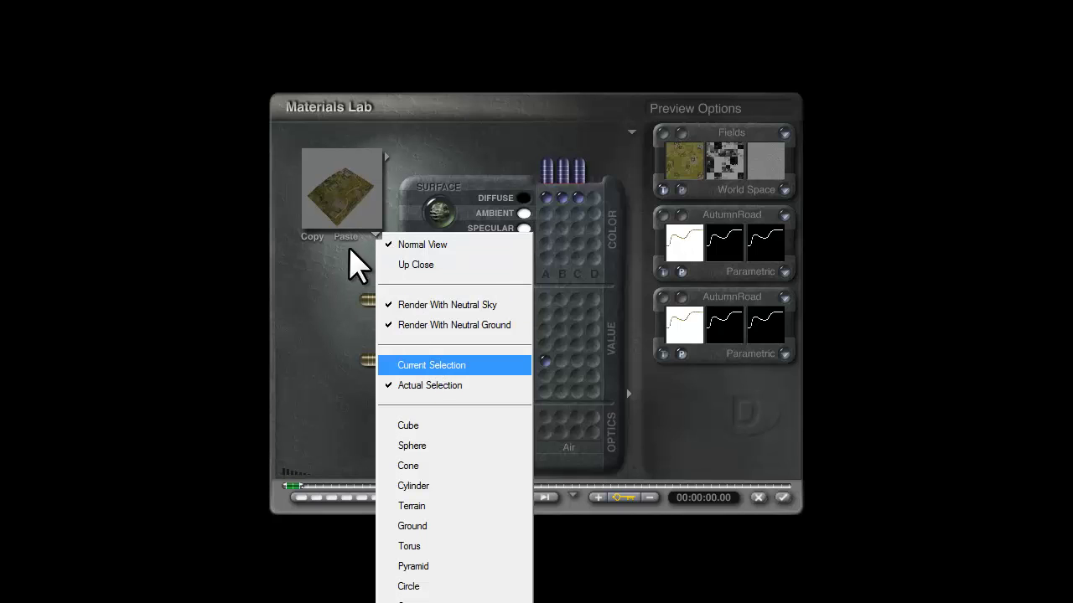
{"action": "key", "text": "Return"}
{"action": "left_click", "coordinate": [373, 235]}
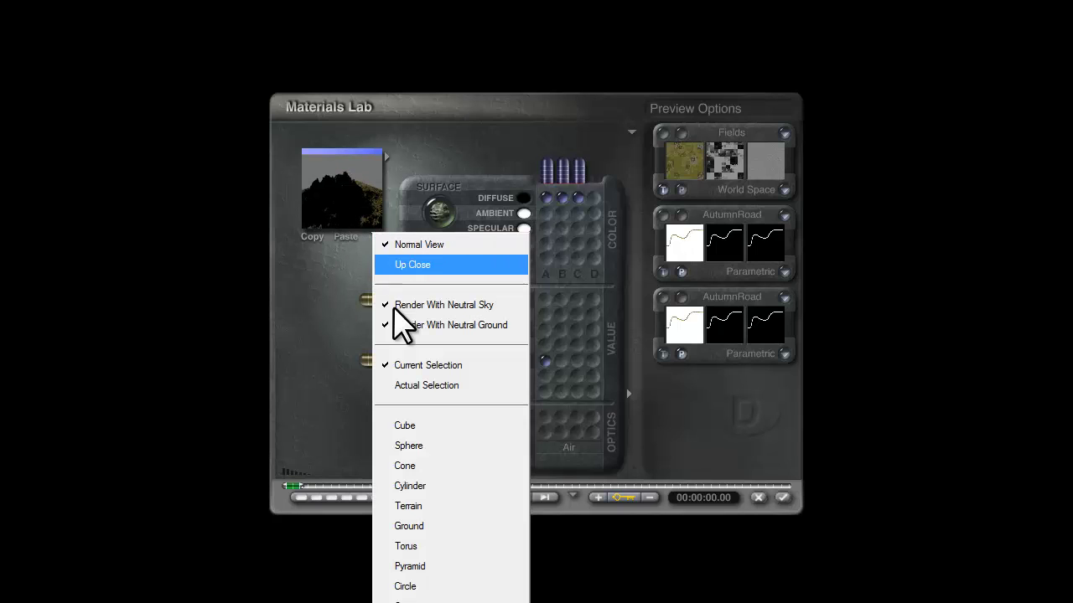
{"action": "left_click", "coordinate": [409, 444]}
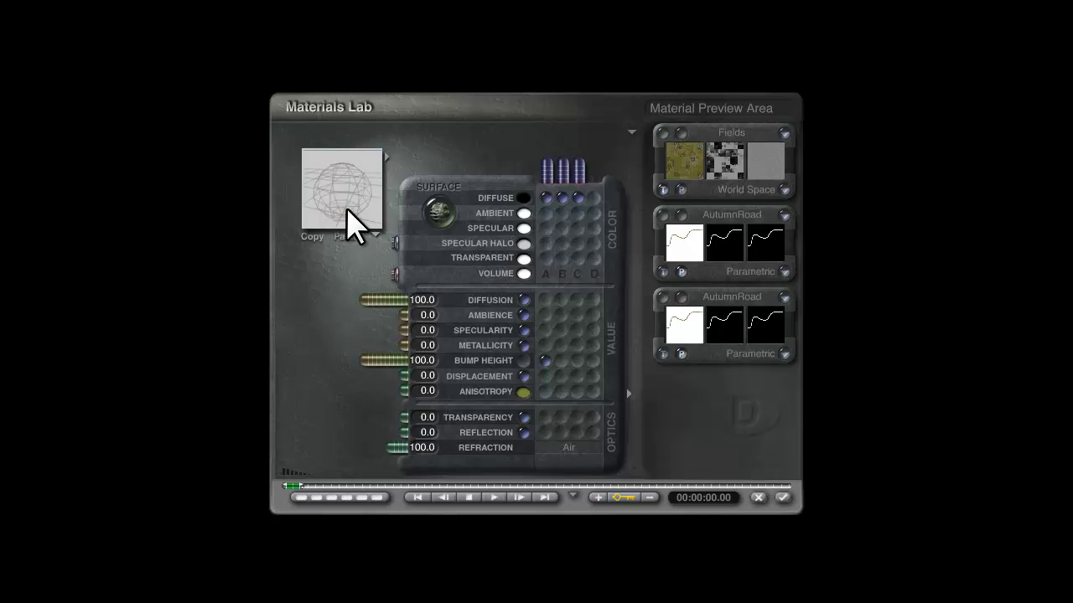
{"action": "left_click", "coordinate": [378, 238]}
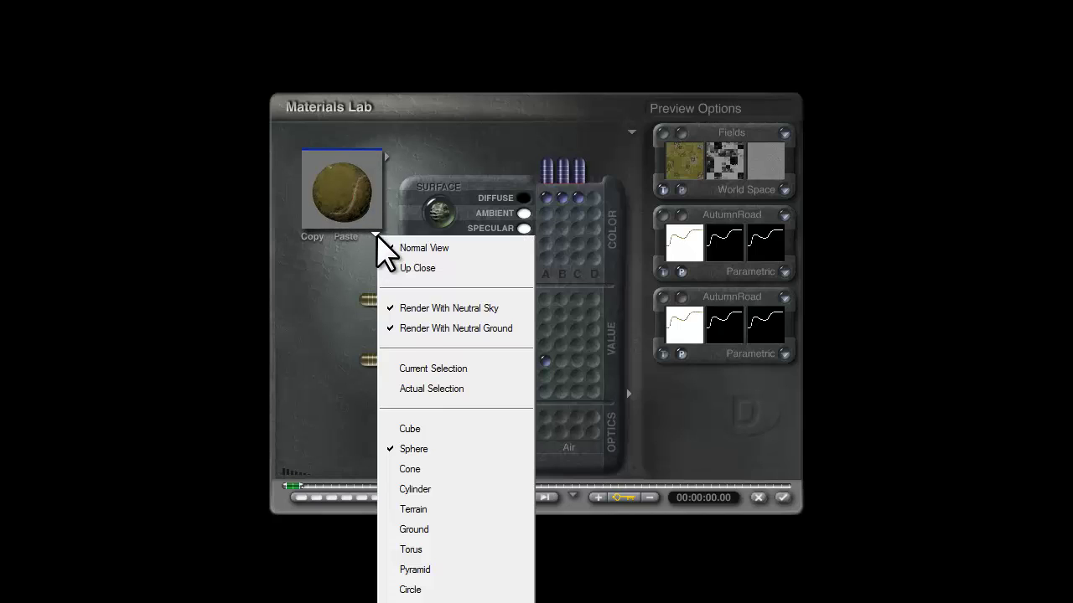
{"action": "left_click", "coordinate": [425, 369]}
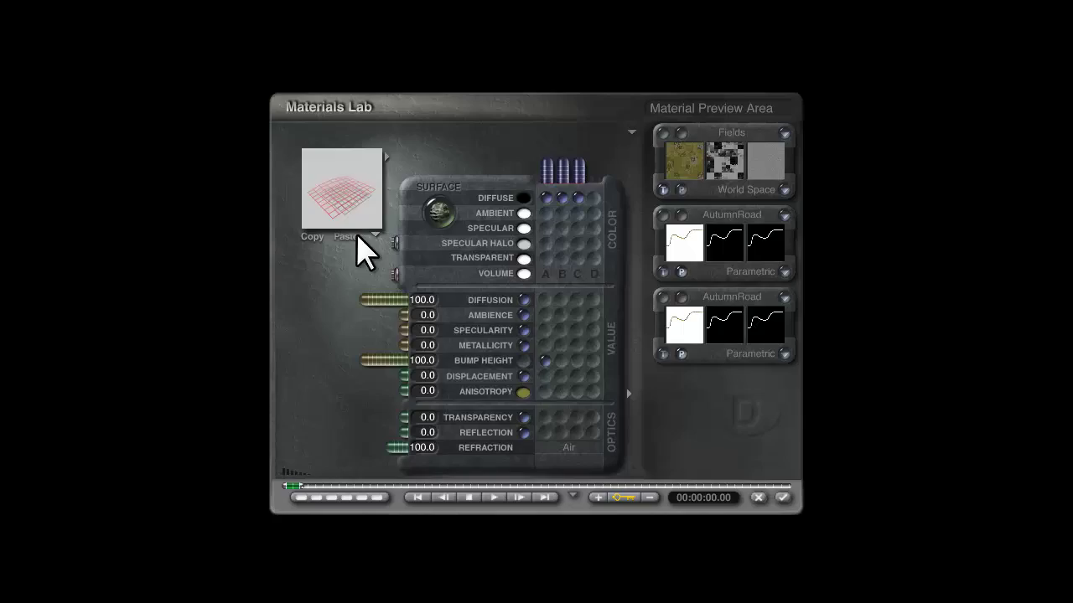
Step: Accept the material changes and render the enlarged road terrain
{"action": "left_click", "coordinate": [783, 498]}
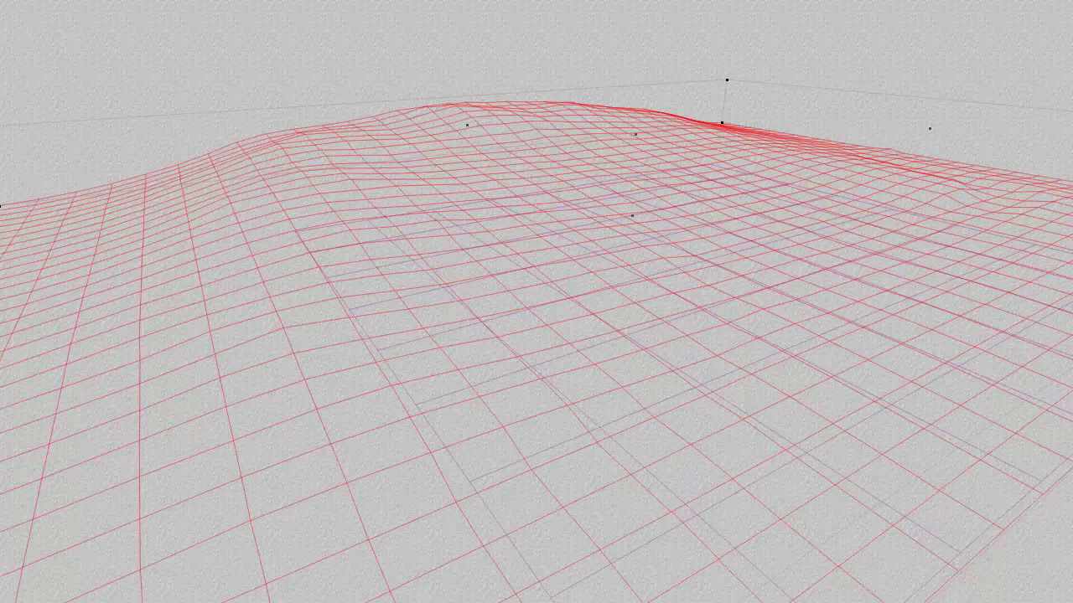
{"action": "key", "text": "ctrl+r"}
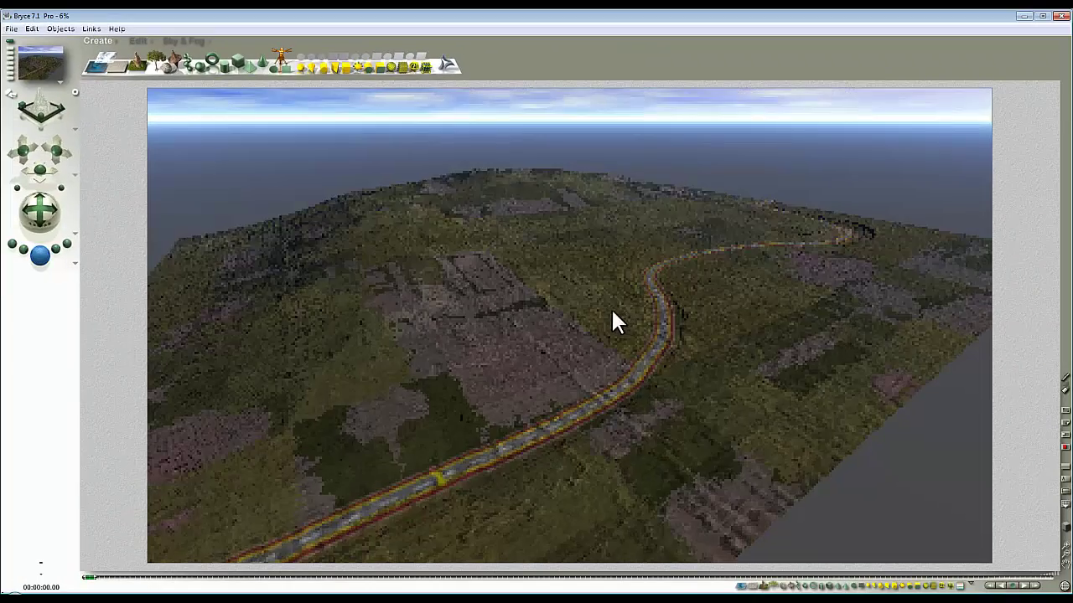